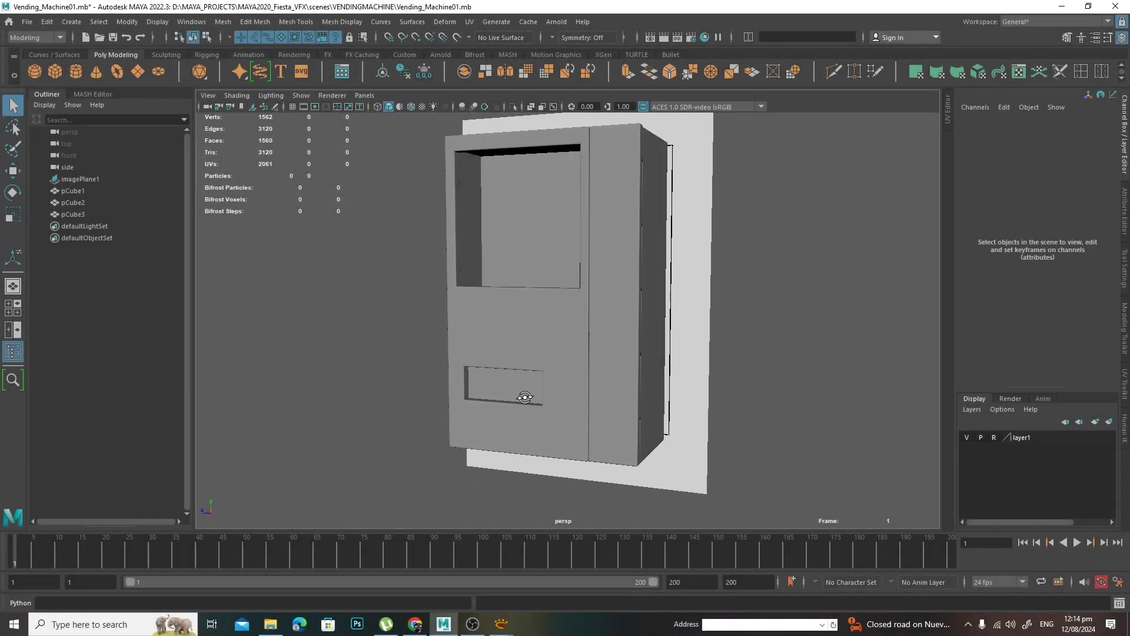
- Create a polygon cube and, in the side view, move it to about Y 16.069, Z -6.066 over the uppermost reference rectangle
middle_click_drag(597, 367, 581, 391, "alt")
right_click_drag(583, 393, 659, 398, "alt")
key("space")
key("space")
mouse_move(732, 405)
right_mouse_down("alt")
mouse_move(656, 404)
mouse_move(888, 416)
mouse_move(741, 399)
right_mouse_up("alt")
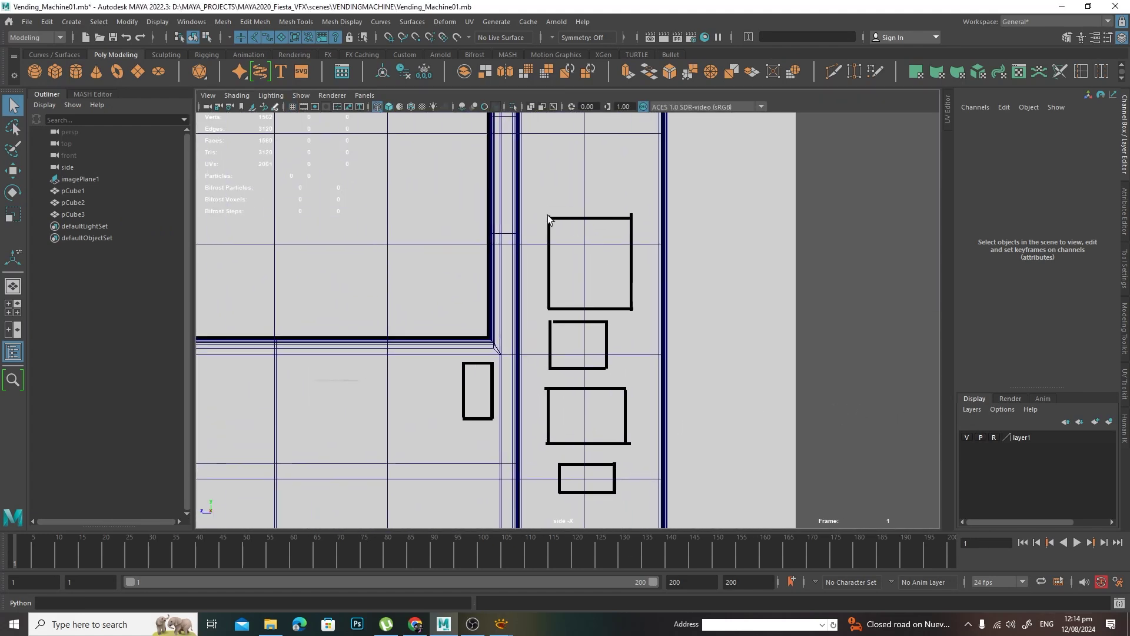
middle_click_drag(627, 285, 678, 256, "alt")
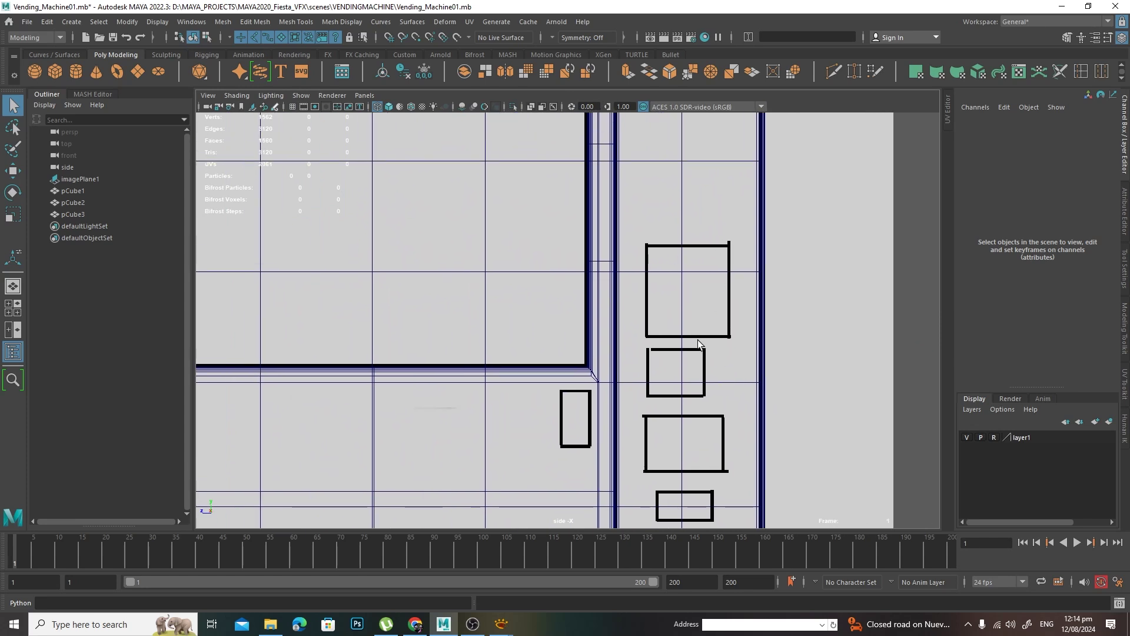
left_click(52, 70)
key("w")
scroll(626, 315, "down", 6)
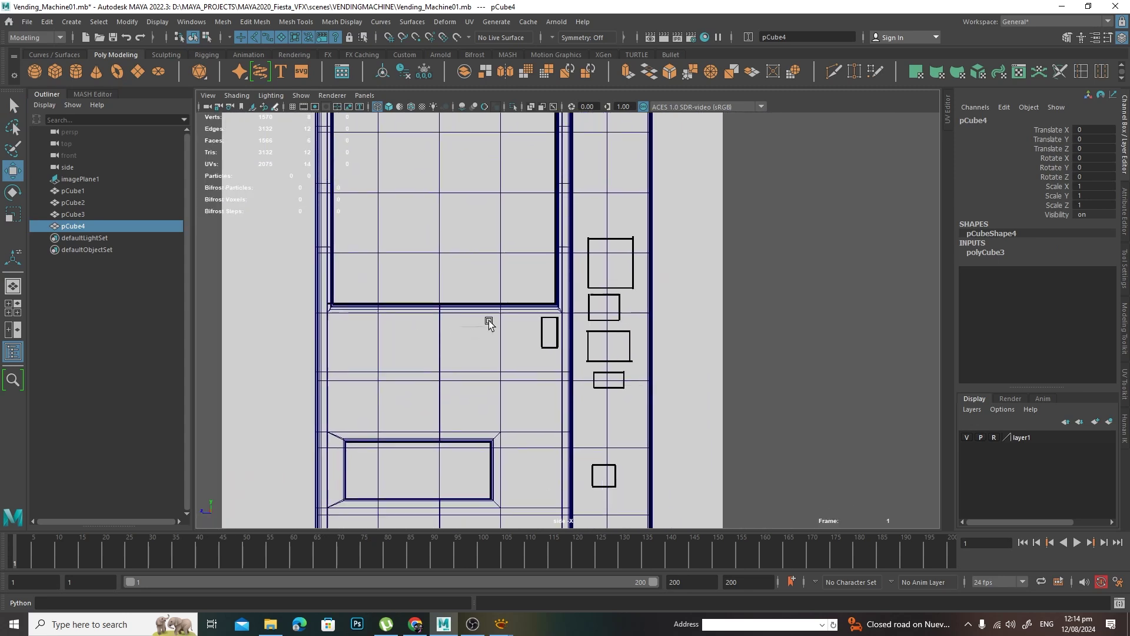
middle_click_drag(488, 322, 453, 218, "alt")
left_click_drag(444, 485, 569, 160)
middle_click_drag(571, 158, 541, 329, "alt")
right_click_drag(580, 328, 803, 343, "alt")
middle_click_drag(687, 352, 784, 297, "alt")
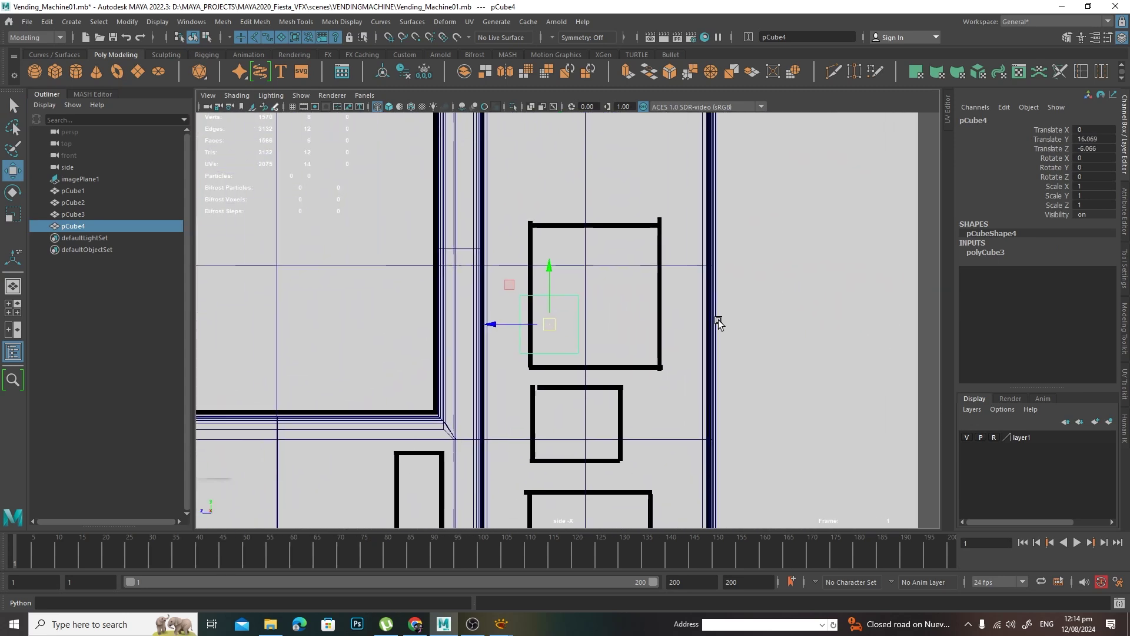
- Scale the cube to about 1.63 with Scale Y 2.663 and move it to Y 16.604, Z -6.581 to fit the rectangle
key("r")
left_click_drag(550, 324, 583, 324)
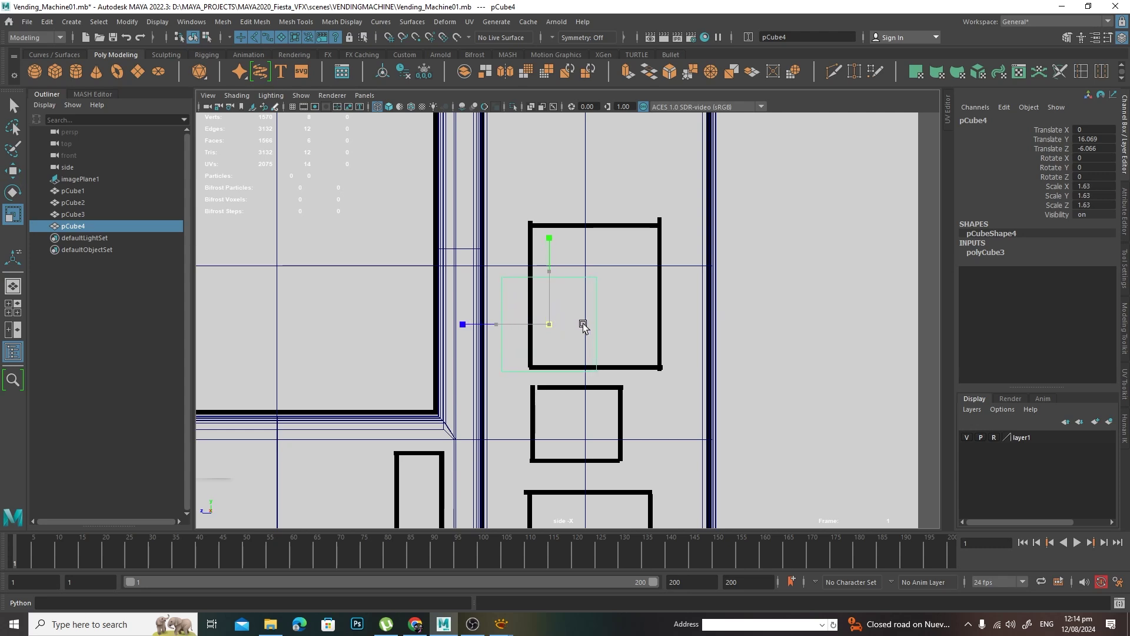
left_click_drag(550, 271, 551, 238)
key("w")
left_click_drag(549, 323, 579, 286)
- In the perspective view, thin the cube along X to a scale of about 0.24
key("space")
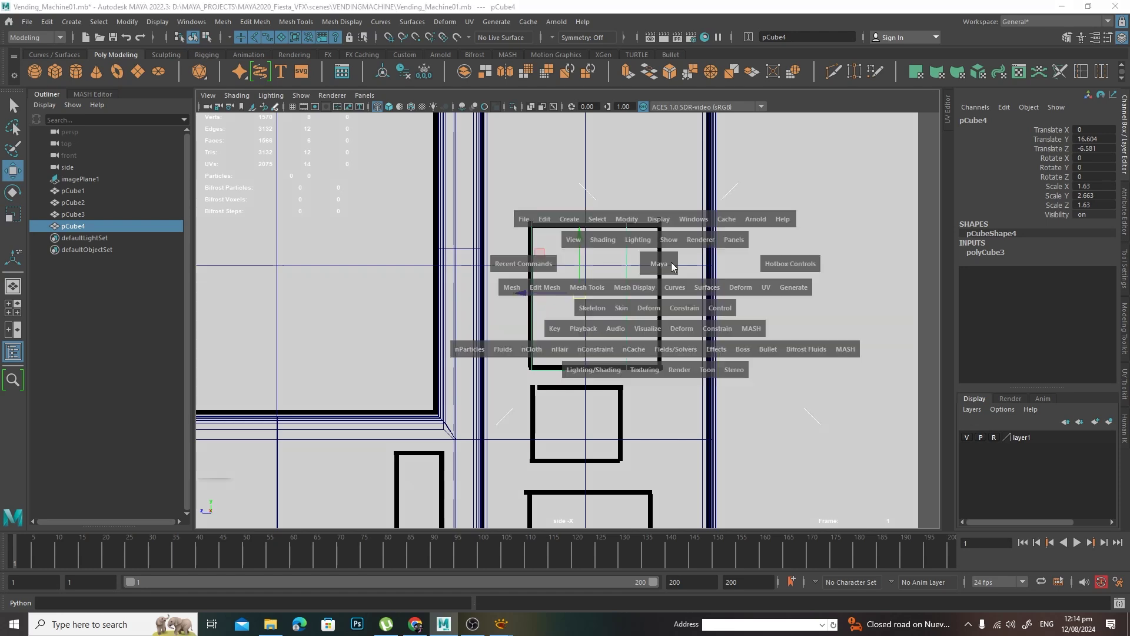
left_click_drag(671, 264, 678, 226)
key("f")
left_click_drag(774, 291, 646, 314, "alt")
scroll(646, 316, "down", 3)
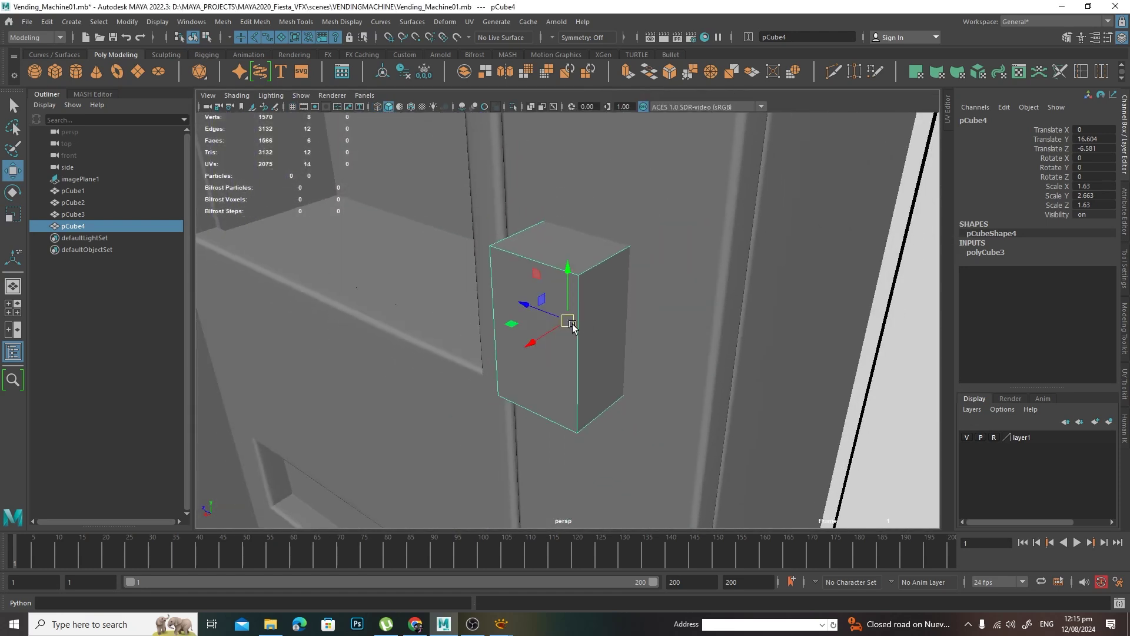
key("r")
mouse_move(535, 335)
left_mouse_down()
mouse_move(579, 324)
mouse_move(549, 327)
left_mouse_up()
- Move the slab to about Translate X -0.291 against the side panel and thin it to Scale X 0.093
key("w")
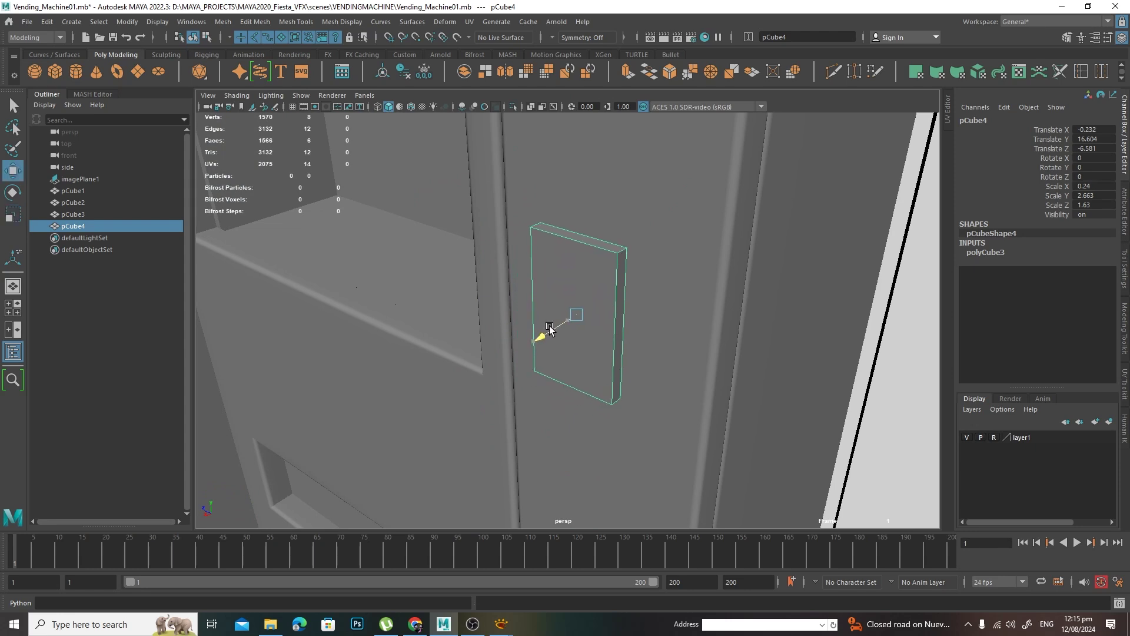
mouse_move(549, 328)
left_mouse_down()
mouse_move(539, 329)
mouse_move(552, 328)
left_mouse_up()
key("f")
left_click_drag(685, 356, 602, 302, "alt")
key("r")
left_click_drag(519, 329, 547, 323)
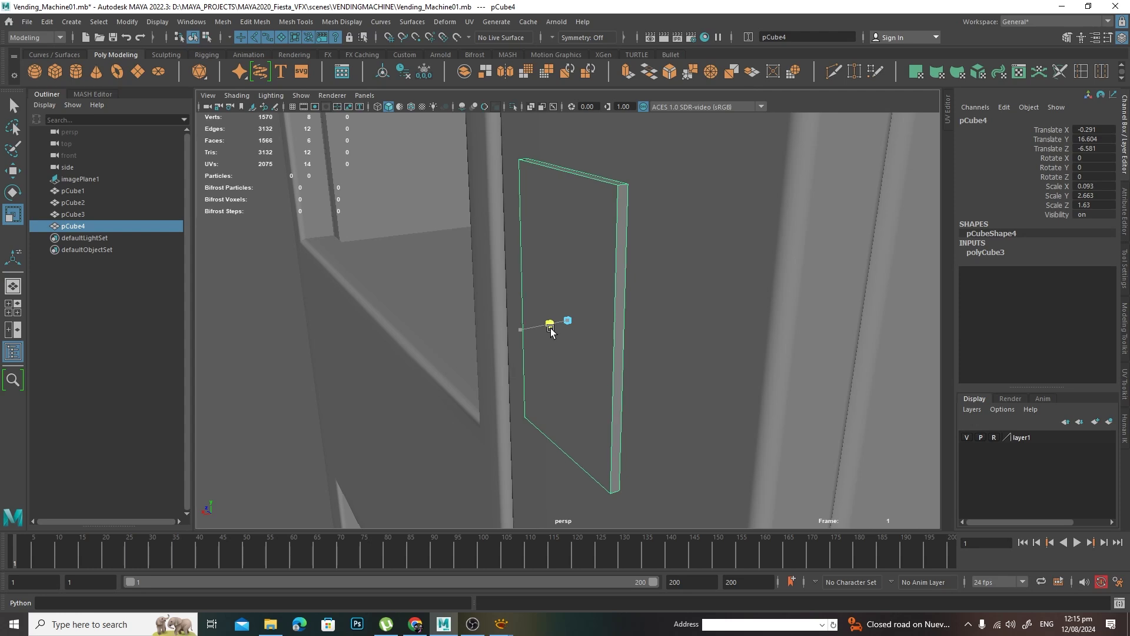
- Bevel all edges of the slab with Chamfer turned on
key("q")
left_click_drag(613, 280, 618, 235, "alt")
right_click(620, 231, "shift")
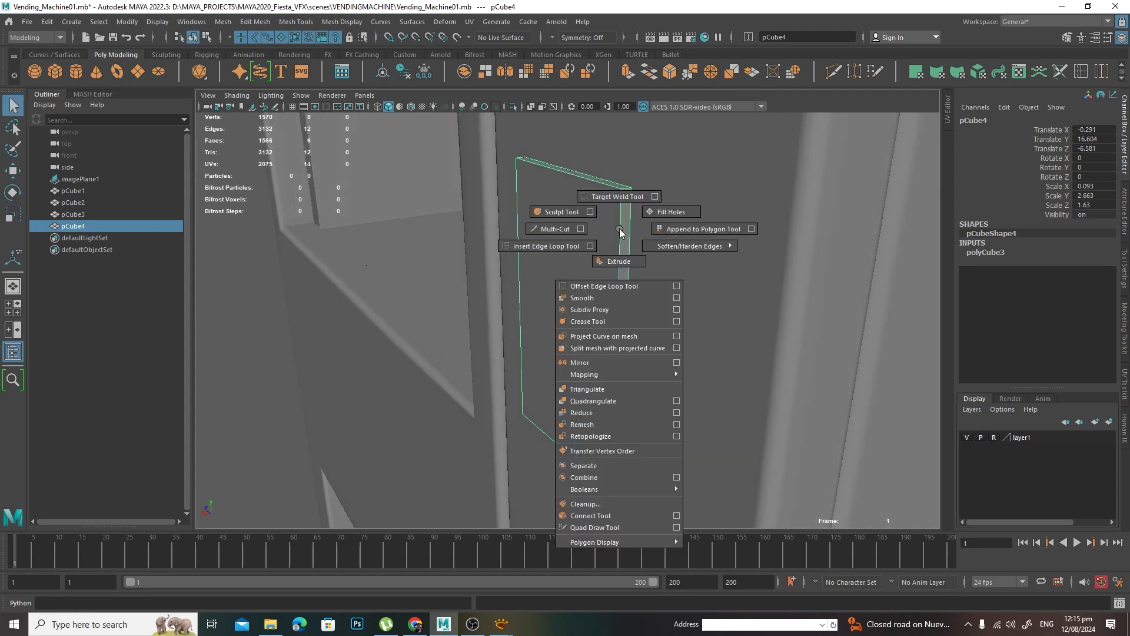
right_click_drag(620, 230, 621, 196)
key("ctrl+F10")
right_click(567, 255, "shift")
right_click_drag(567, 254, 629, 252, "shift")
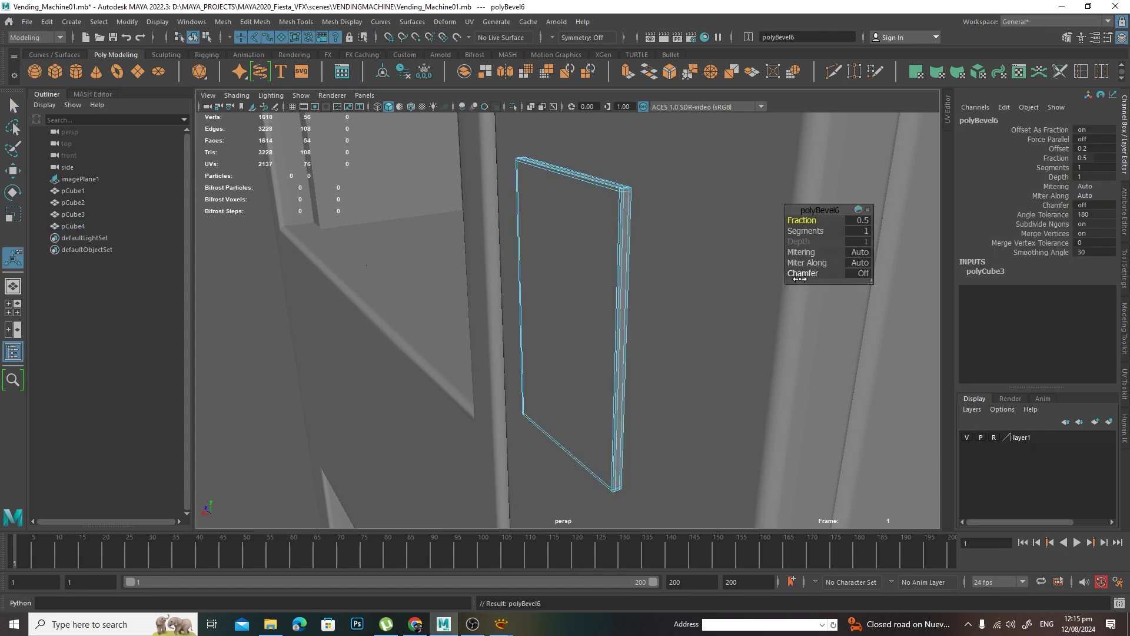
left_click(863, 275)
- Set the slab's bevel to 4 segments and a fraction of 0.51, and return to object mode
left_click_drag(626, 266, 597, 330, "alt")
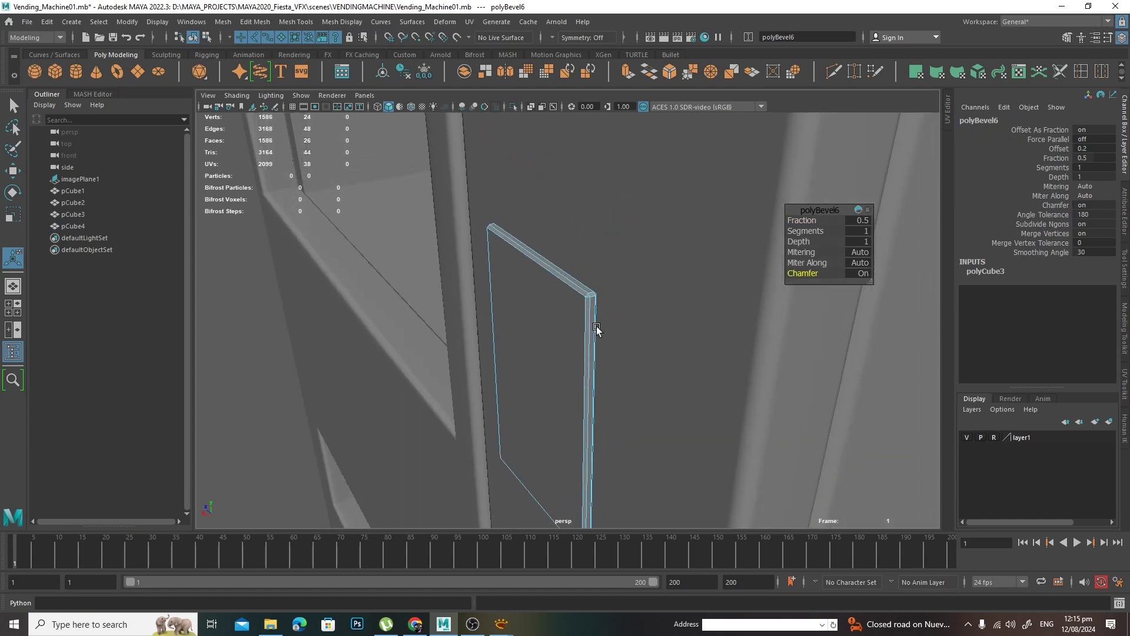
right_click_drag(598, 330, 834, 338, "alt")
left_click(805, 231)
middle_click_drag(677, 293, 694, 296)
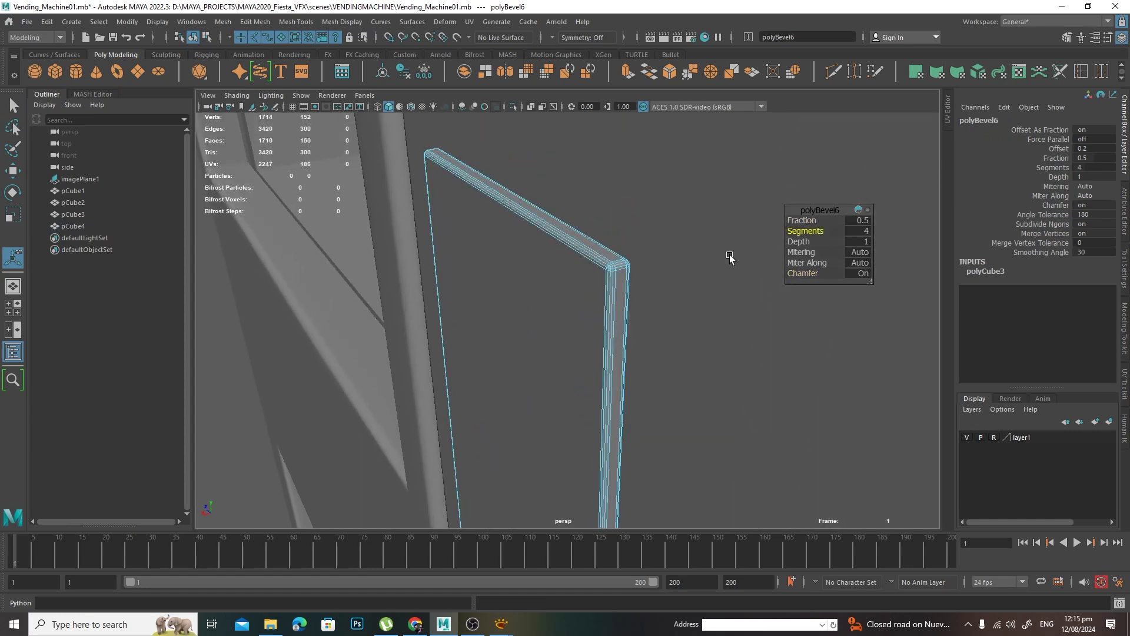
left_click(809, 219)
middle_click_drag(724, 274, 724, 280)
key("q")
right_click_drag(585, 281, 621, 257)
left_click_drag(651, 303, 587, 285, "alt")
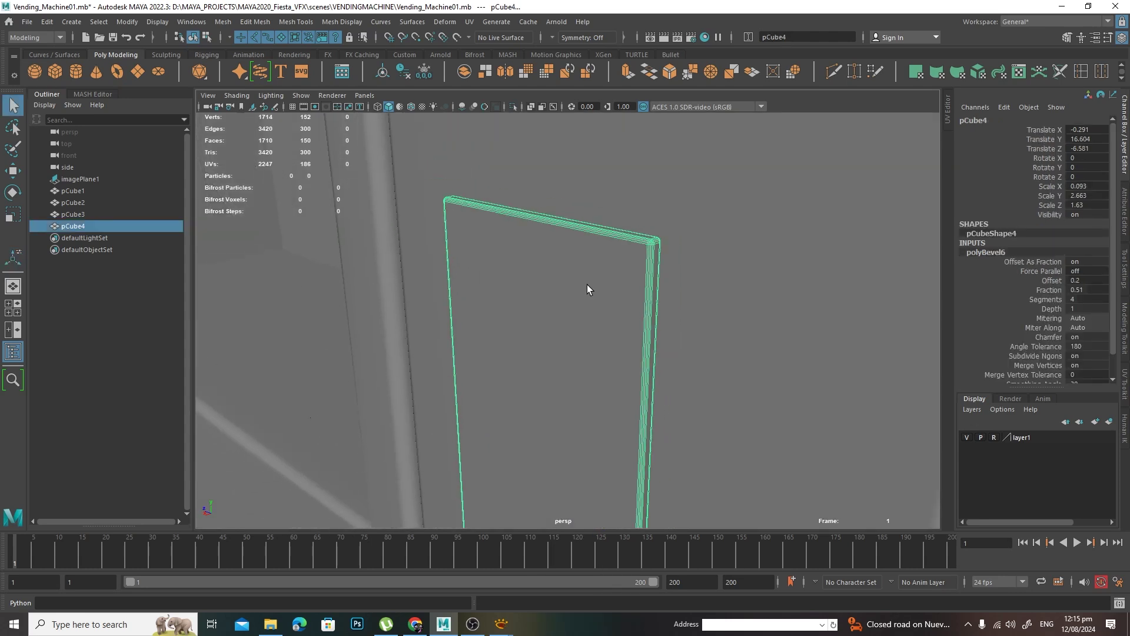
- Insert five evenly spaced horizontal edge loops across the slab using the Multiple edge loops option
double_click(13, 106)
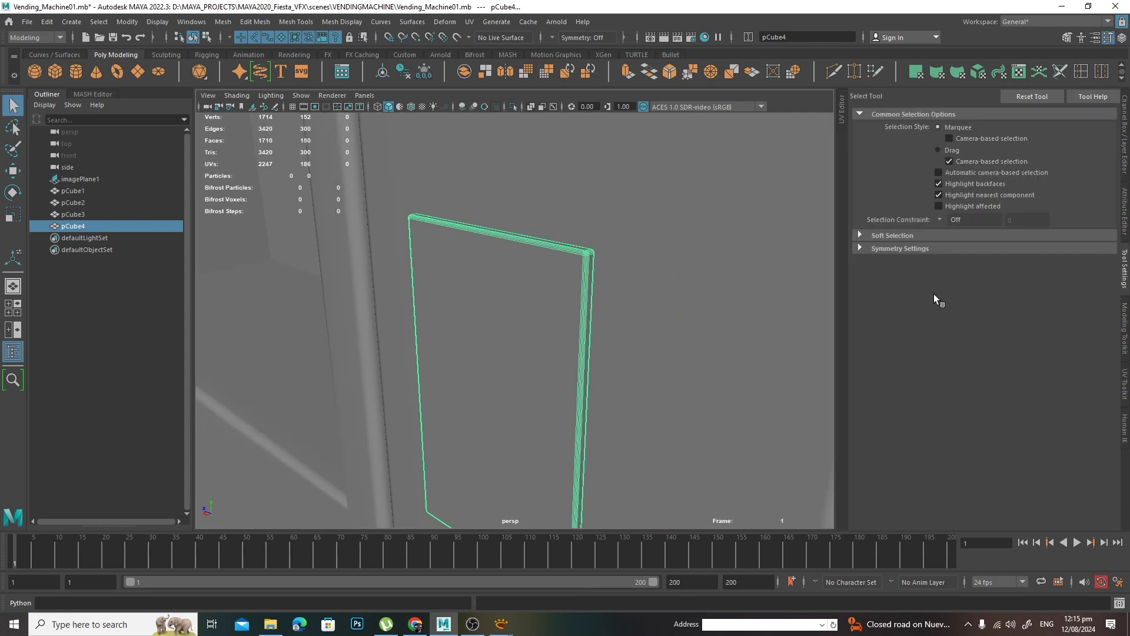
left_click(902, 235)
left_click_drag(654, 286, 740, 233, "alt")
right_click_drag(538, 231, 472, 253, "shift")
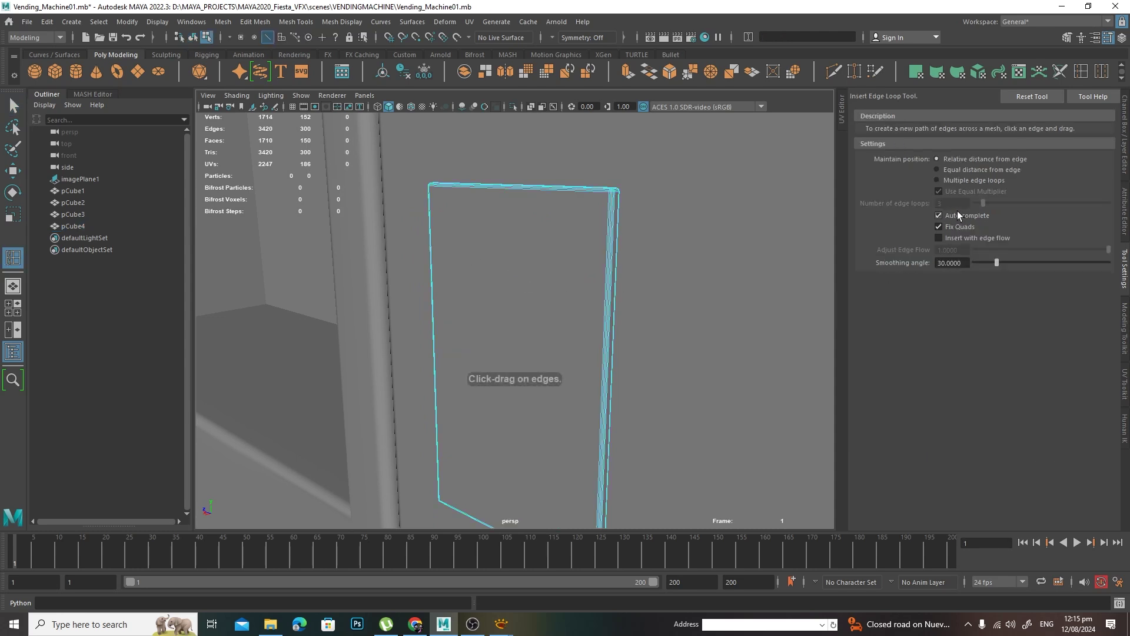
left_click(979, 181)
left_click_drag(983, 203, 988, 203)
left_click_drag(632, 265, 641, 239, "alt")
left_click(630, 225)
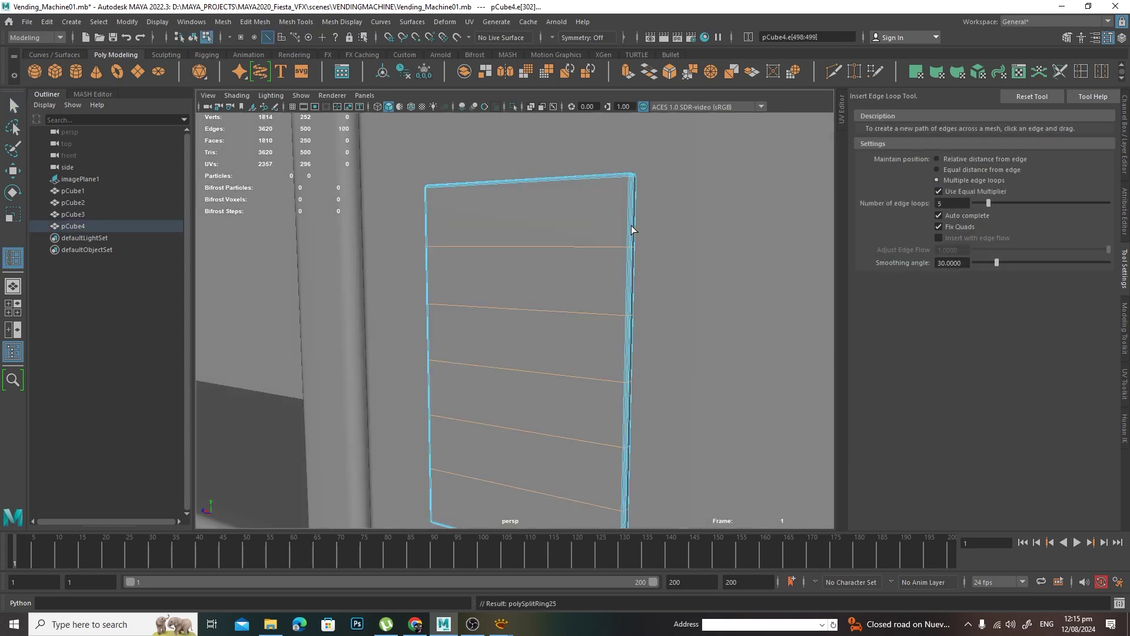
- Insert three evenly spaced vertical edge loops in the slab and return to object selection
scroll(711, 256, "down", 2)
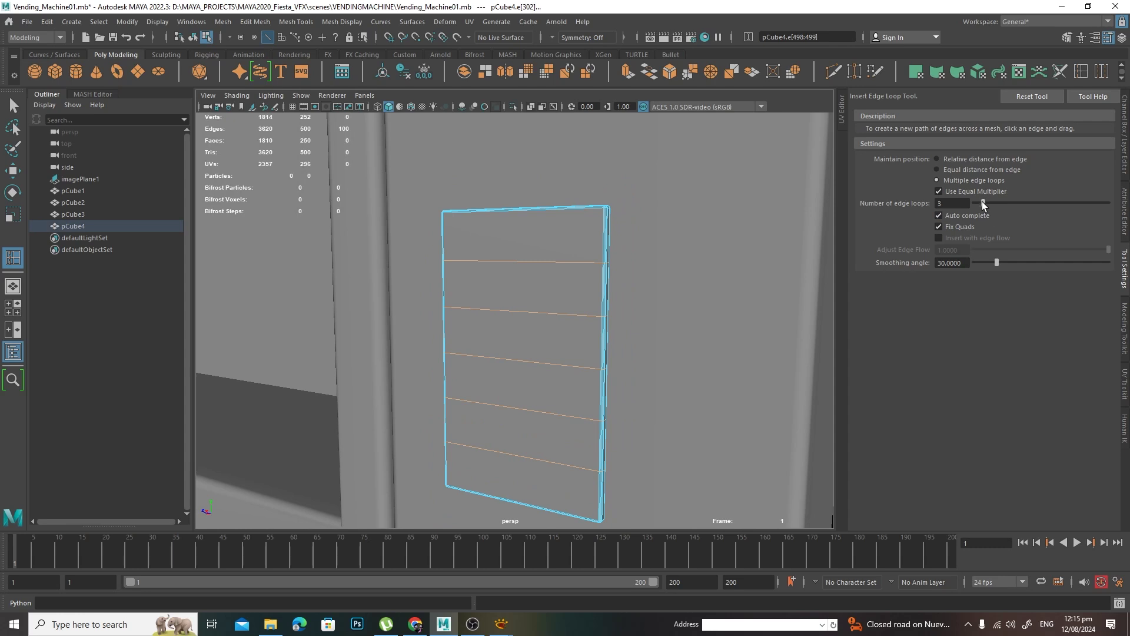
left_click(547, 213)
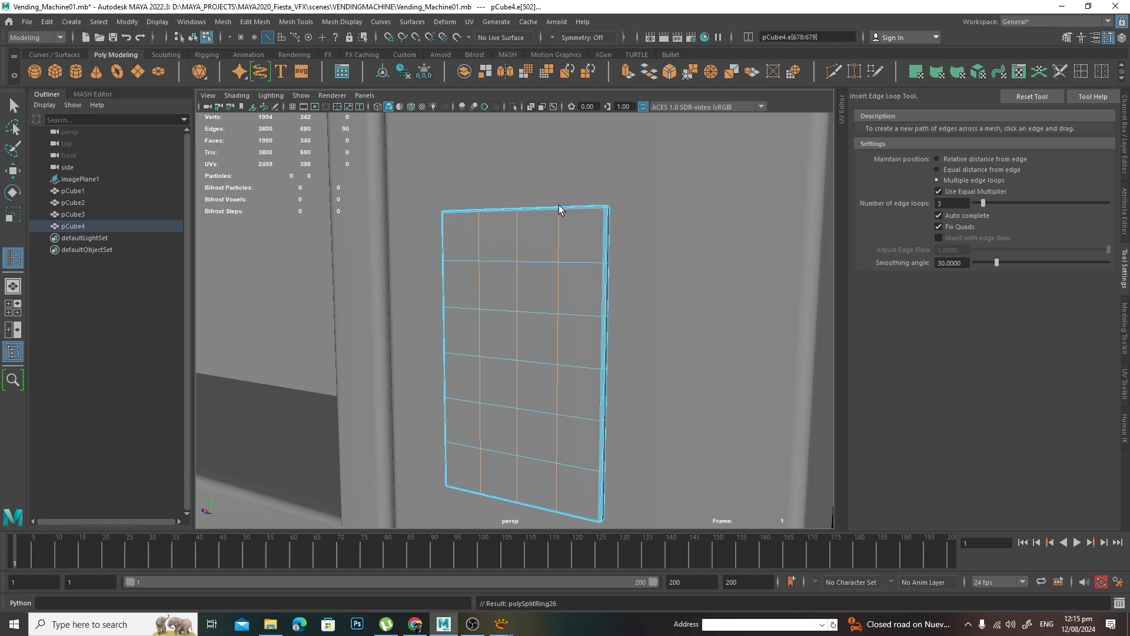
key("q")
left_click_drag(600, 236, 690, 275, "alt")
left_click(690, 252)
left_click(444, 217)
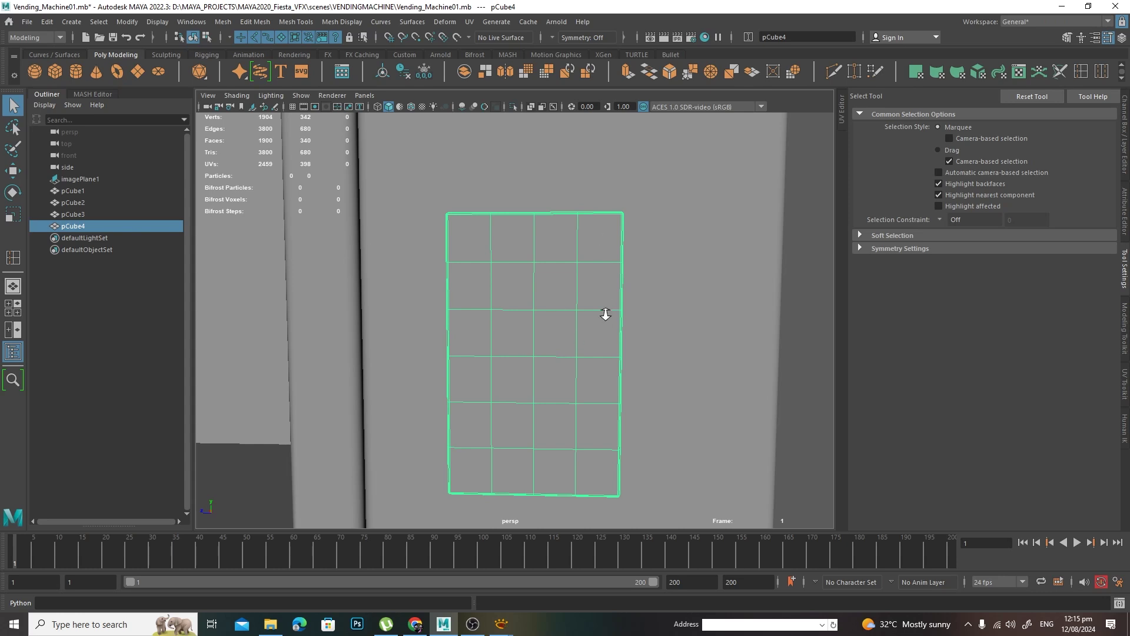
right_click_drag(605, 314, 578, 292, "alt")
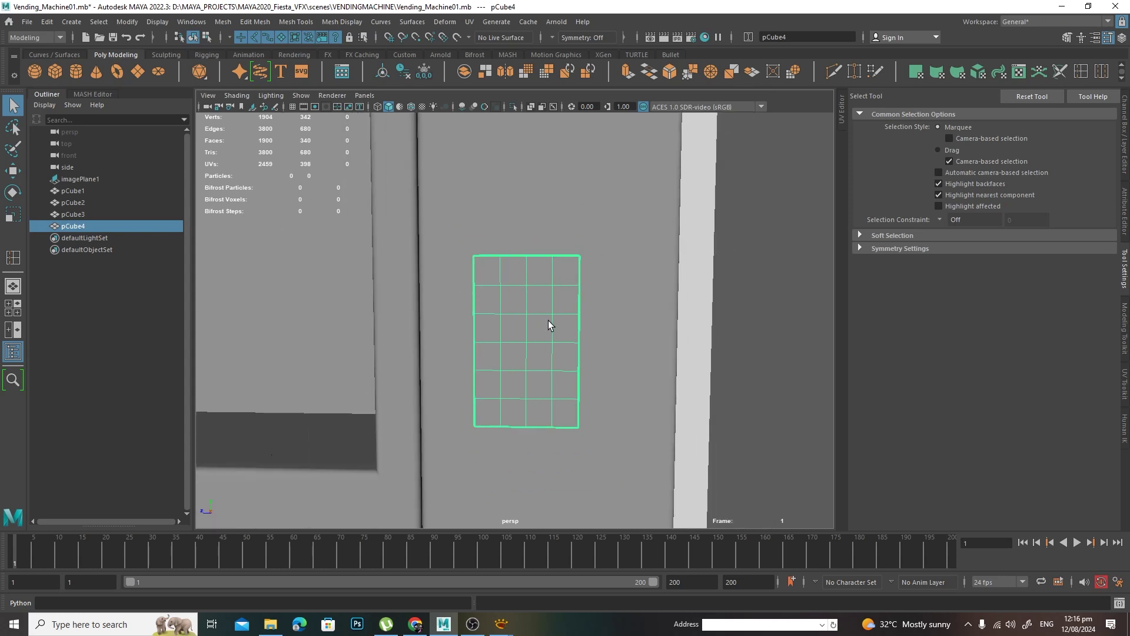
- Insert eight evenly spaced horizontal edge loops along the tall side panel pCube2
left_click(617, 204)
left_click_drag(635, 274, 609, 227, "alt")
left_click(609, 227)
left_click(419, 390)
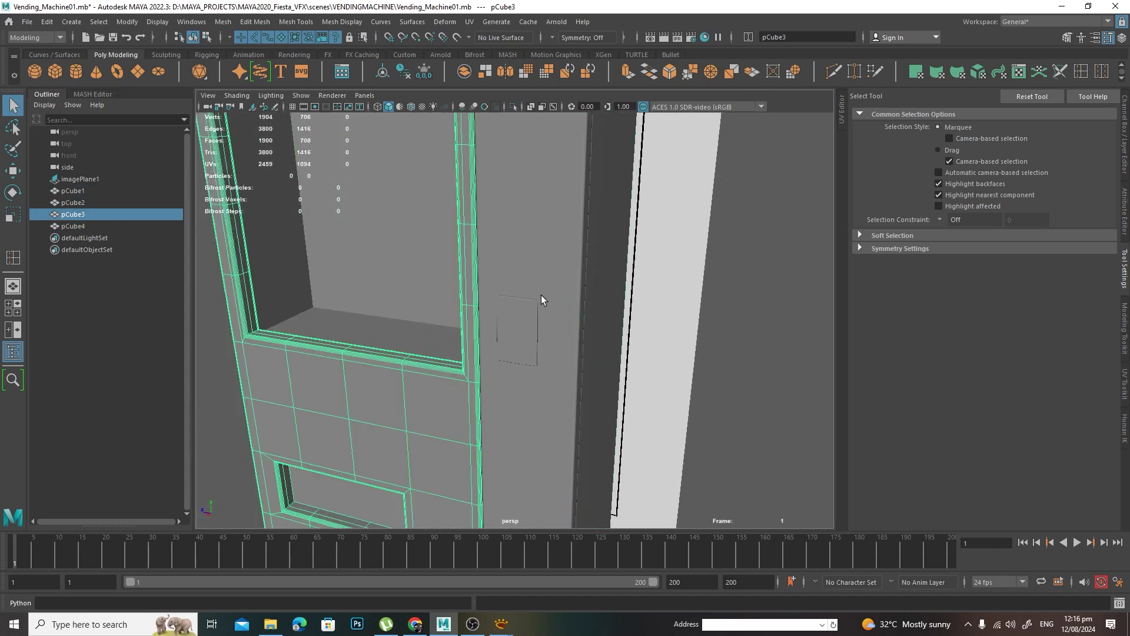
left_click(546, 292)
right_click_drag(584, 277, 563, 280, "alt")
left_click(532, 322)
left_click_drag(532, 322, 669, 260, "alt")
left_click(571, 212)
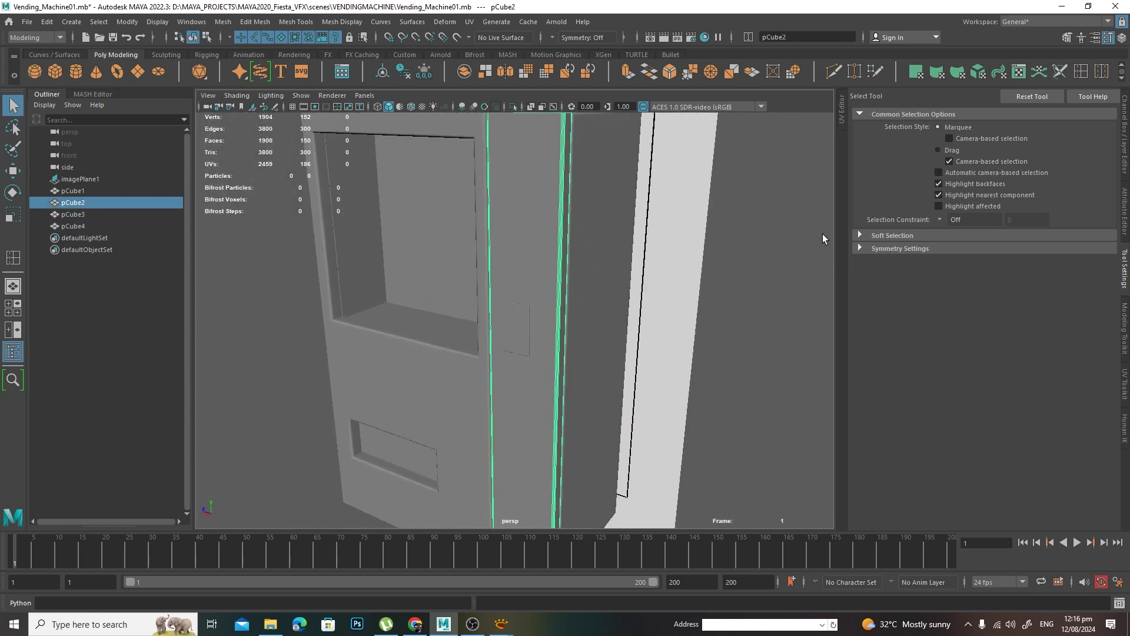
left_click(14, 258)
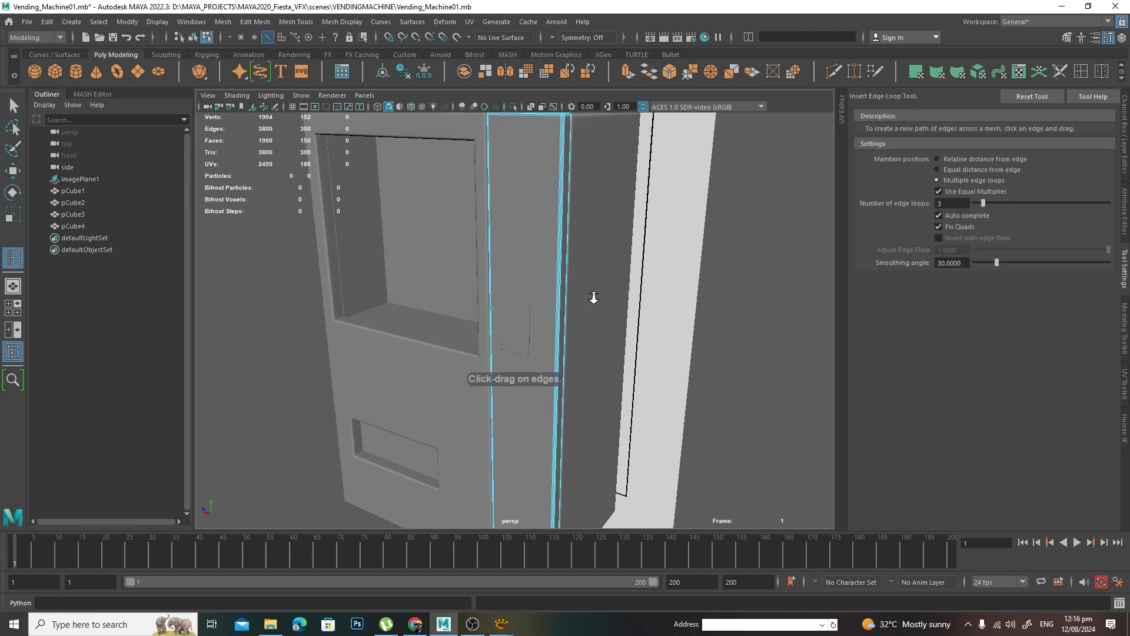
scroll(592, 298, "down", 3)
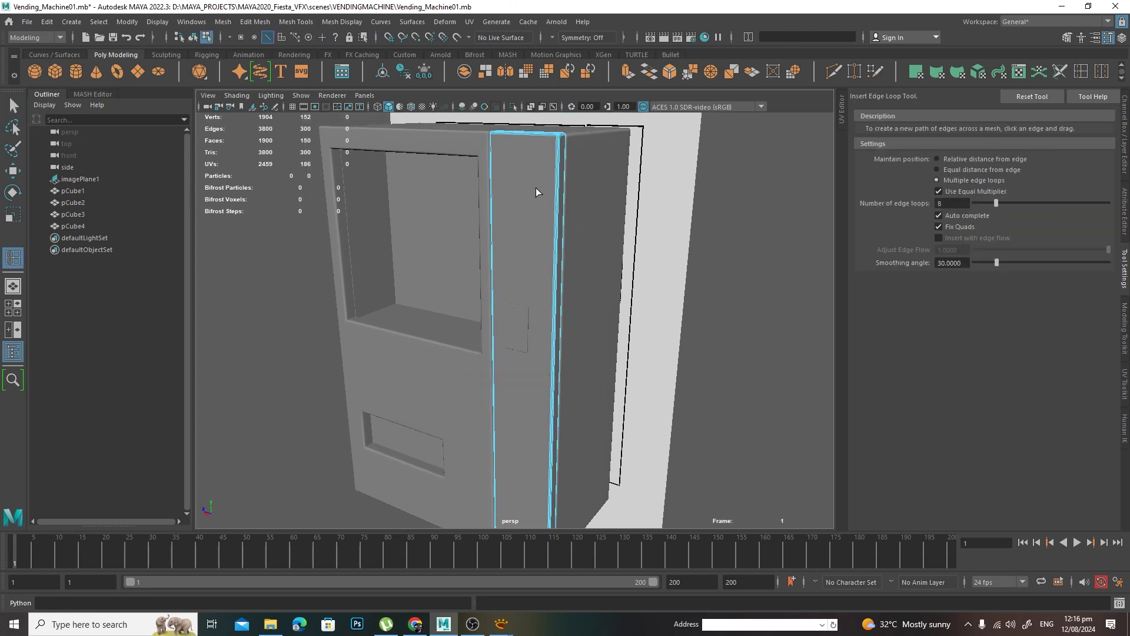
left_click(559, 192)
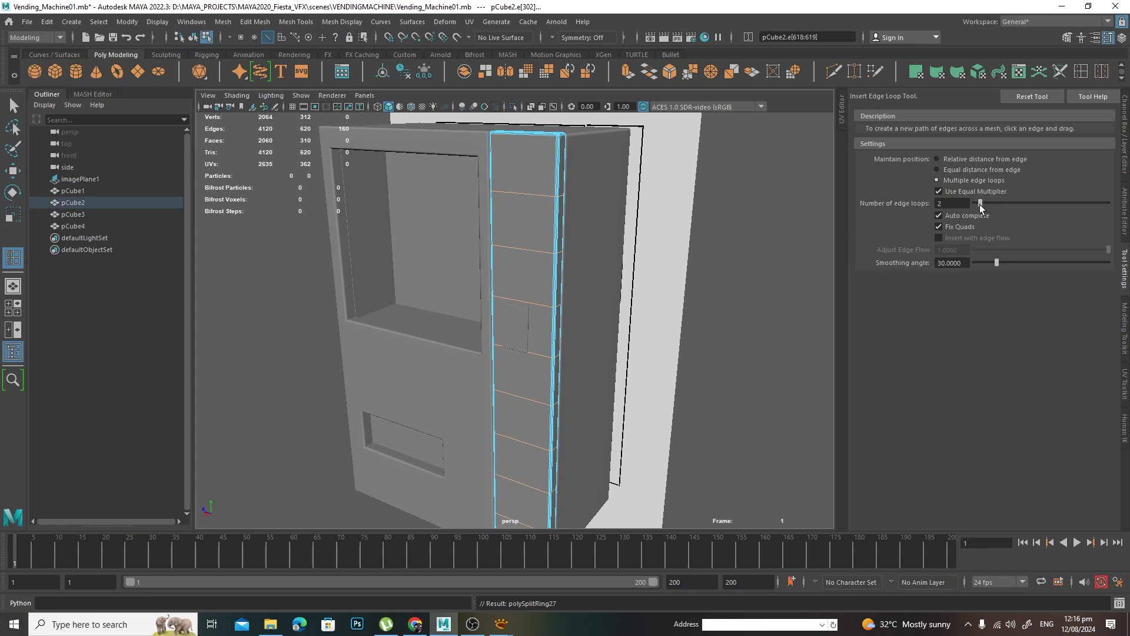
- Insert two evenly spaced vertical edge loops in the tall side panel, replacing a trial with three, and return to object mode
left_click(541, 134)
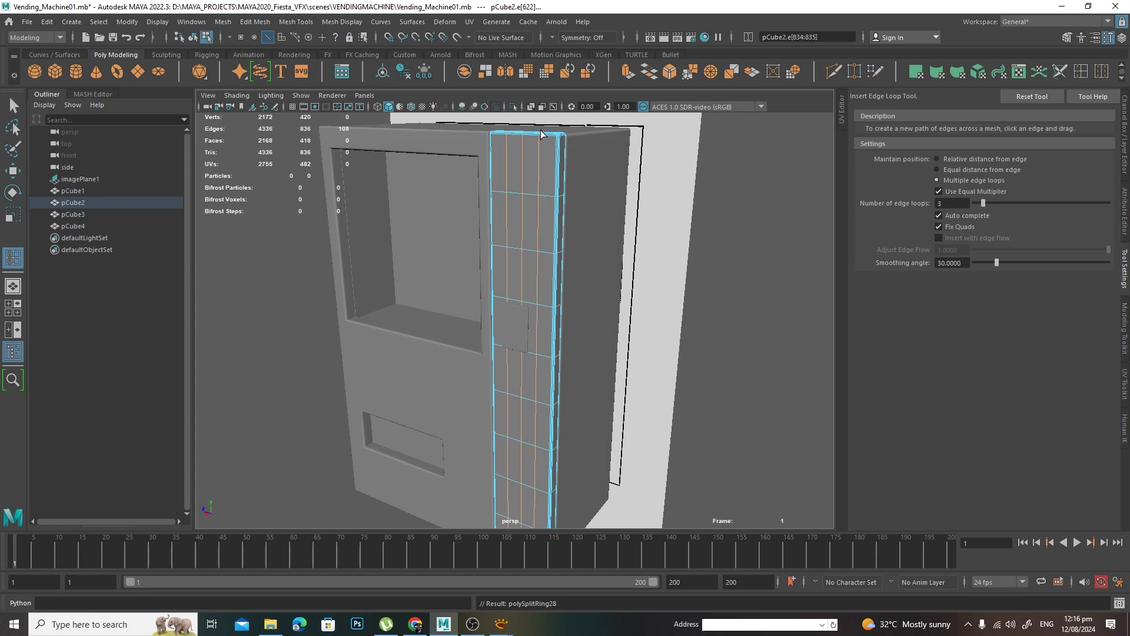
key("ctrl+z")
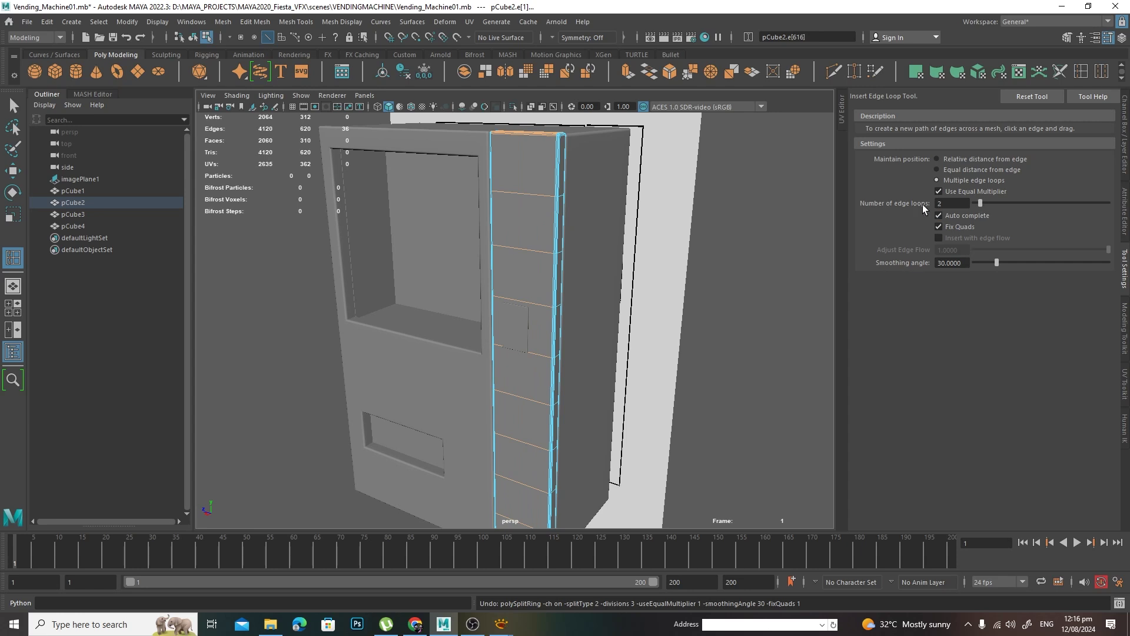
left_click(532, 136)
left_click_drag(532, 139, 547, 183, "alt")
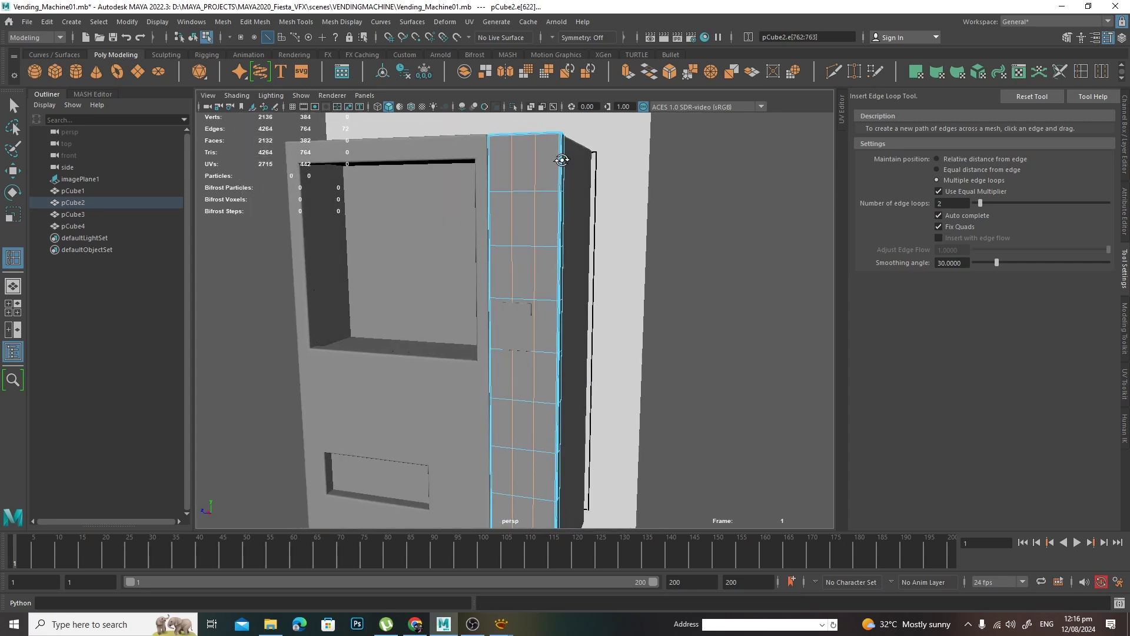
key("q")
scroll(548, 183, "up", 3)
right_click_drag(567, 205, 618, 176)
- Create another polygon cube and move it from the origin toward the slab on the side panel
scroll(687, 258, "up", 6)
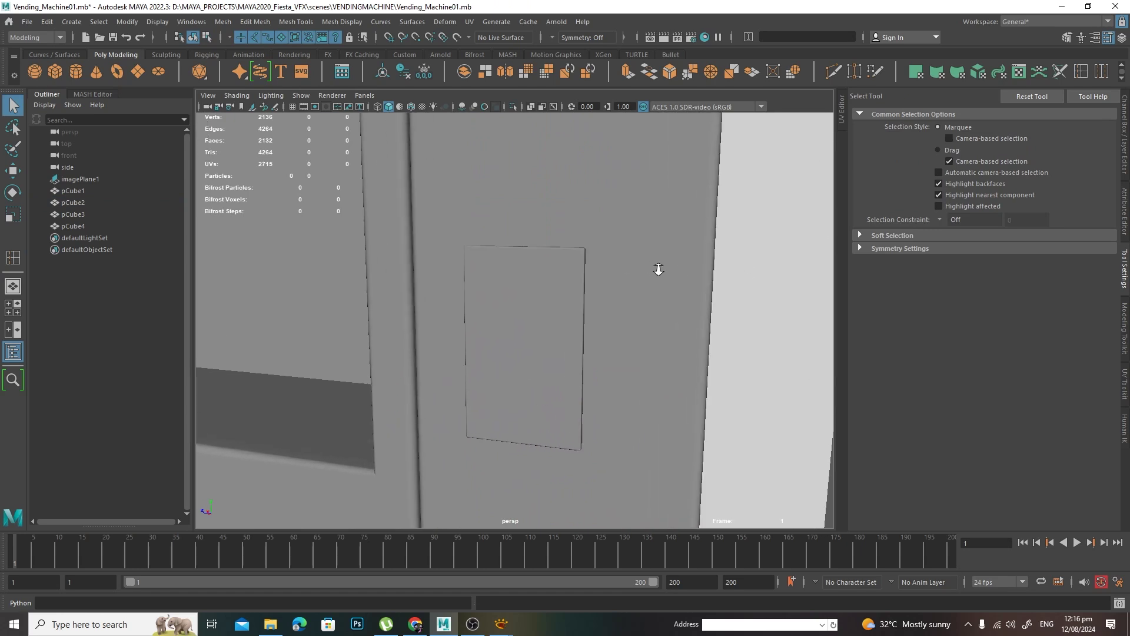
scroll(677, 273, "up", 3)
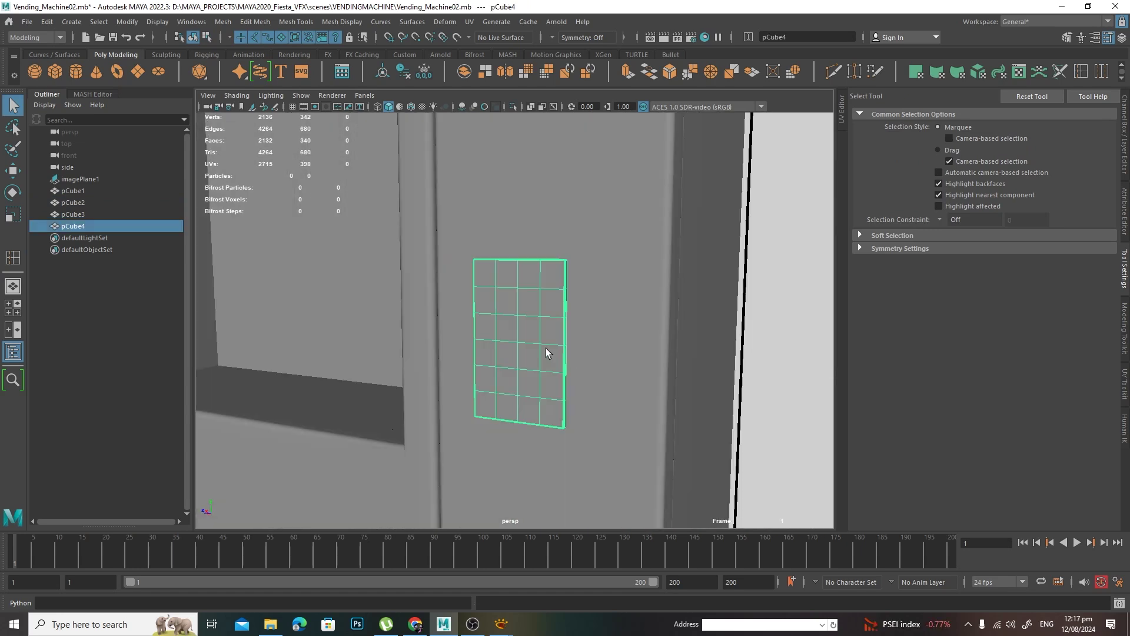
left_click(55, 72)
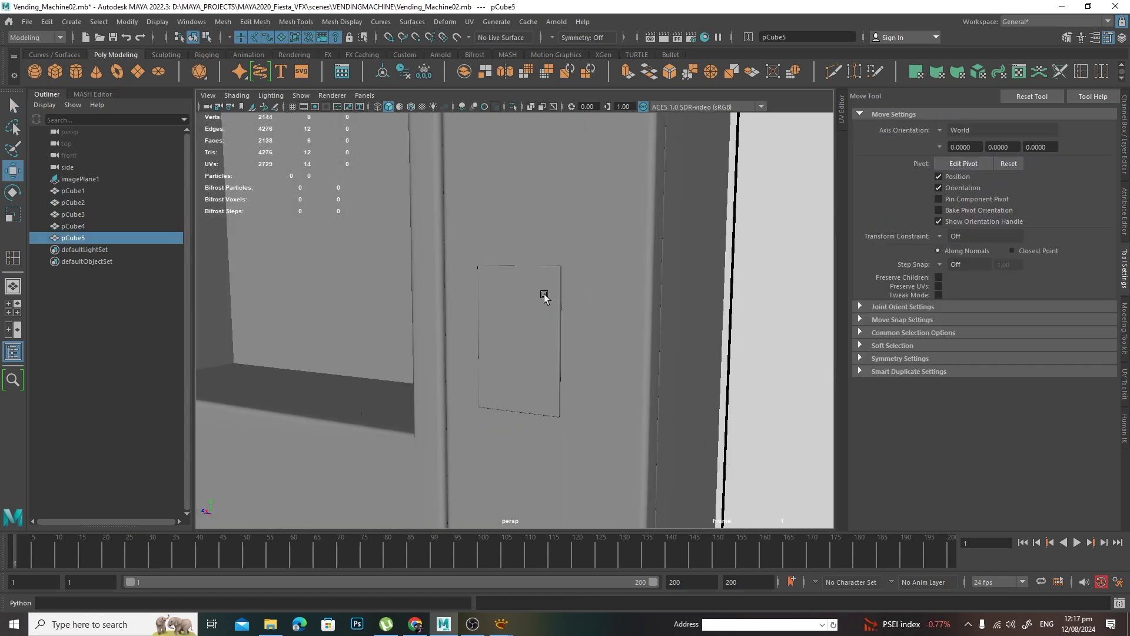
key("w")
right_click_drag(633, 339, 364, 323, "alt")
middle_click_drag(516, 318, 526, 315)
key("f")
left_click_drag(426, 244, 558, 275, "alt")
right_click_drag(580, 294, 555, 327, "alt")
left_click_drag(528, 351, 553, 425)
- Shrink the new cube uniformly and adjust its scale along X
key("r")
left_click_drag(532, 382, 416, 408)
key("f")
left_click_drag(512, 398, 575, 345, "alt")
left_click_drag(517, 320, 545, 326)
scroll(558, 346, "up", 6)
left_click_drag(629, 377, 614, 353, "alt")
scroll(614, 354, "down", 6)
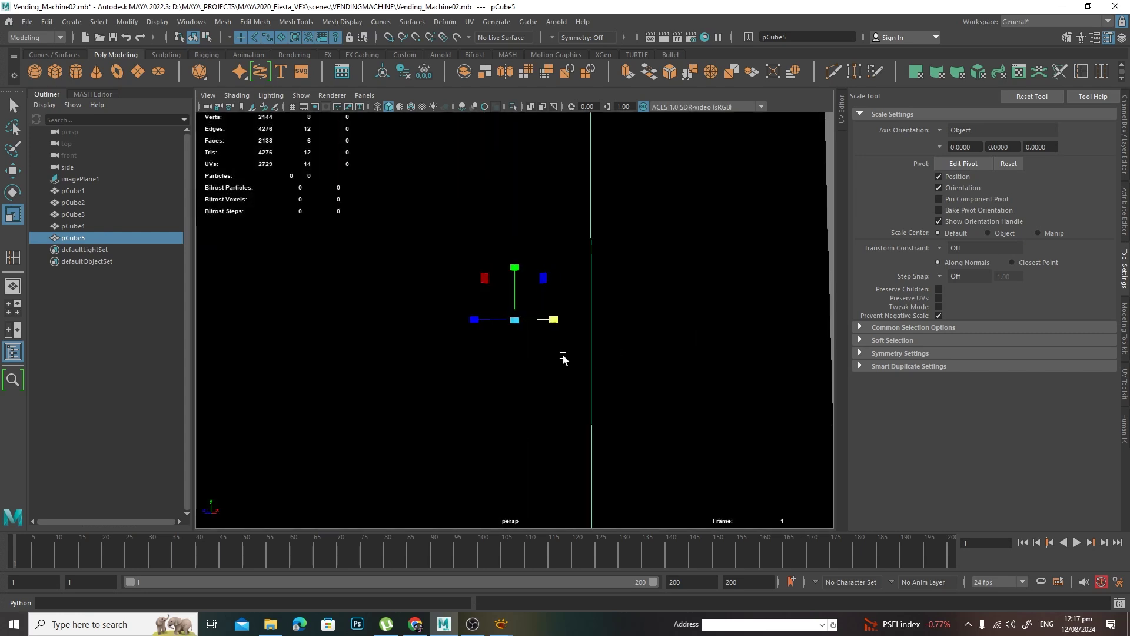
scroll(715, 351, "up", 1)
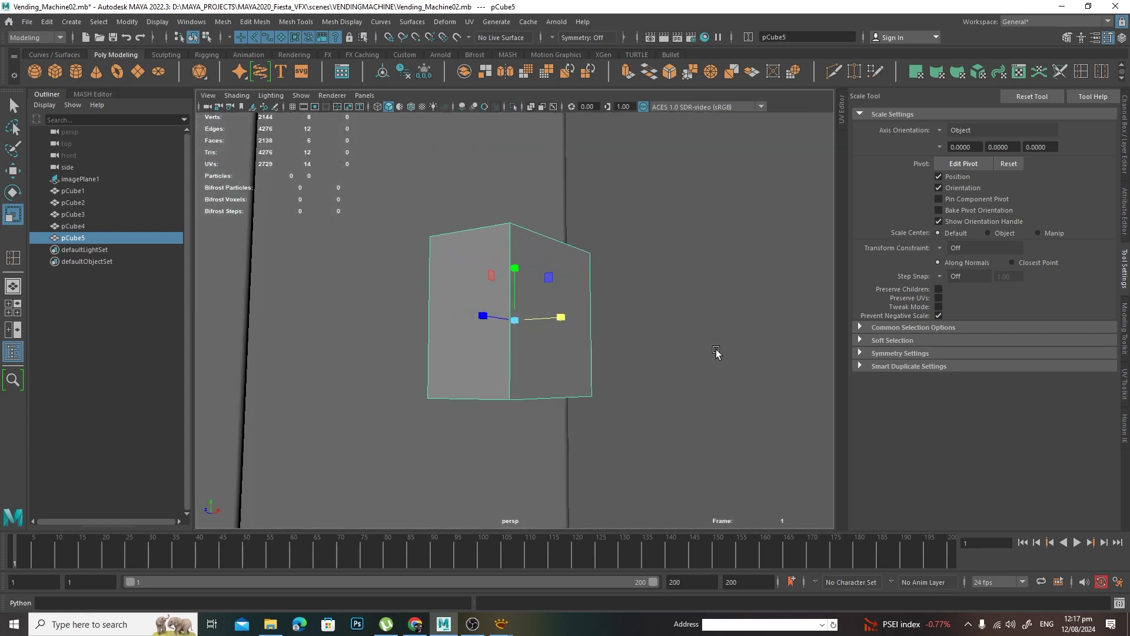
- Delete the small cube's back face, the one turned toward the side panel
right_click_drag(544, 274, 545, 301)
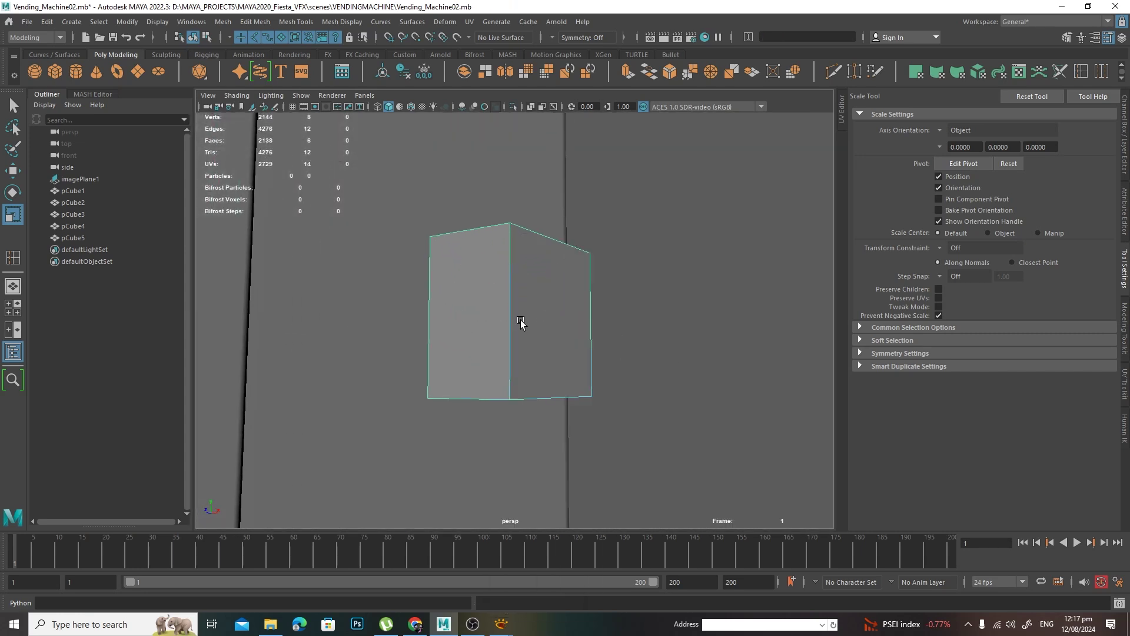
left_click_drag(522, 323, 613, 336, "alt")
left_click(503, 312)
mouse_move(488, 323)
left_mouse_down("alt")
mouse_move(518, 307)
mouse_move(537, 320)
mouse_move(503, 319)
left_mouse_up("alt")
key("Delete")
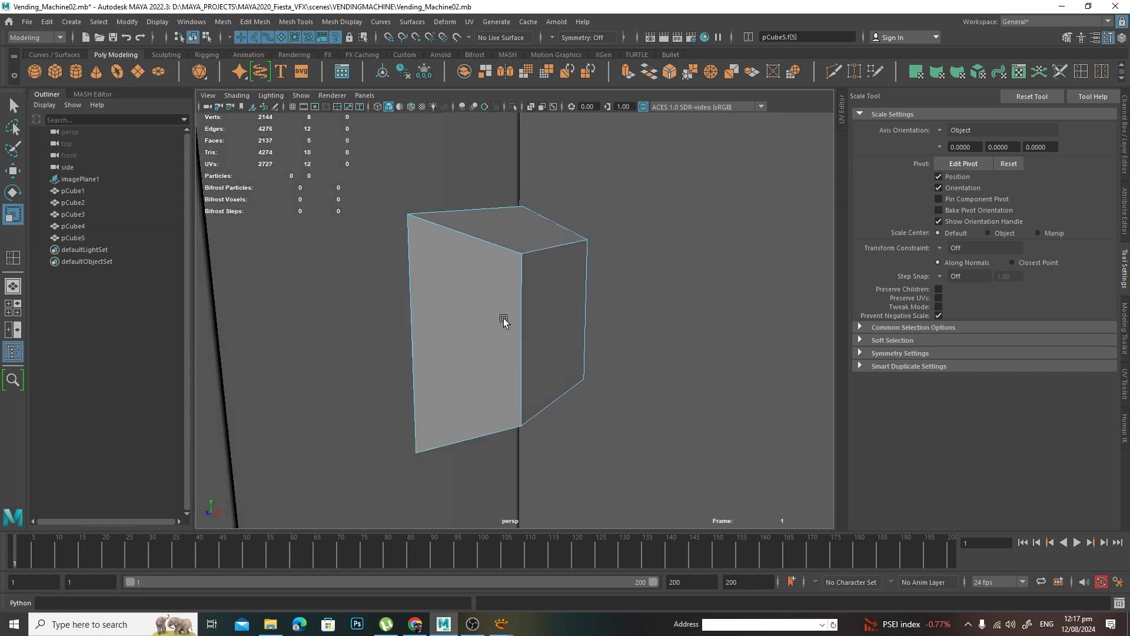
- Insert edge loops close to the open cube's edges, using the Relative distance from edge option
left_click_drag(606, 307, 517, 272, "alt")
key("q")
right_click(538, 258)
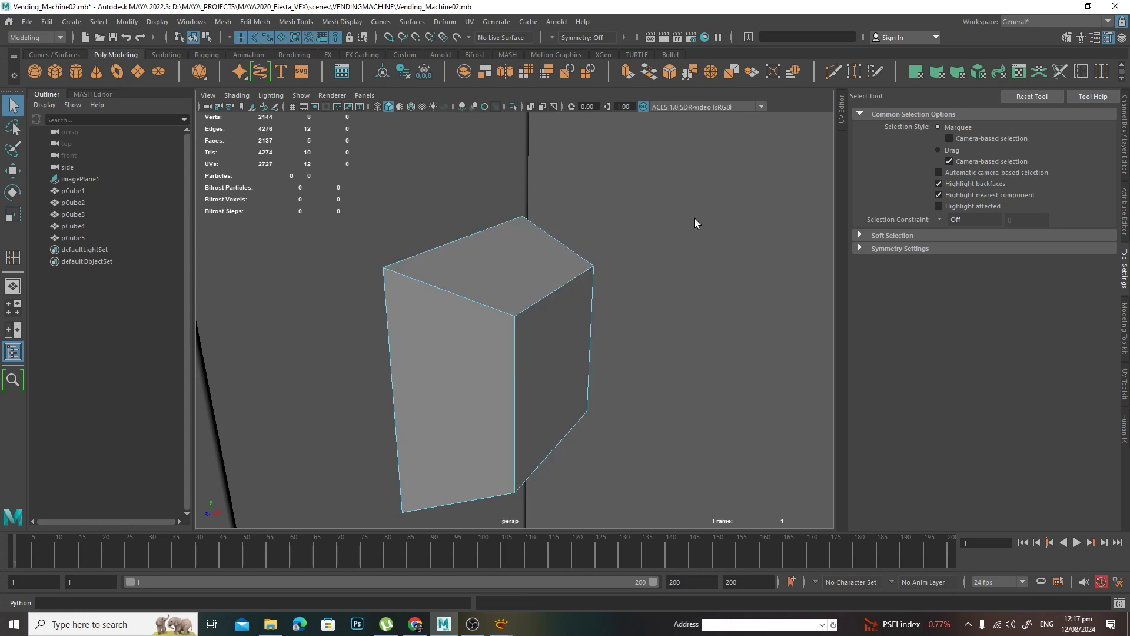
right_click(443, 256, "shift")
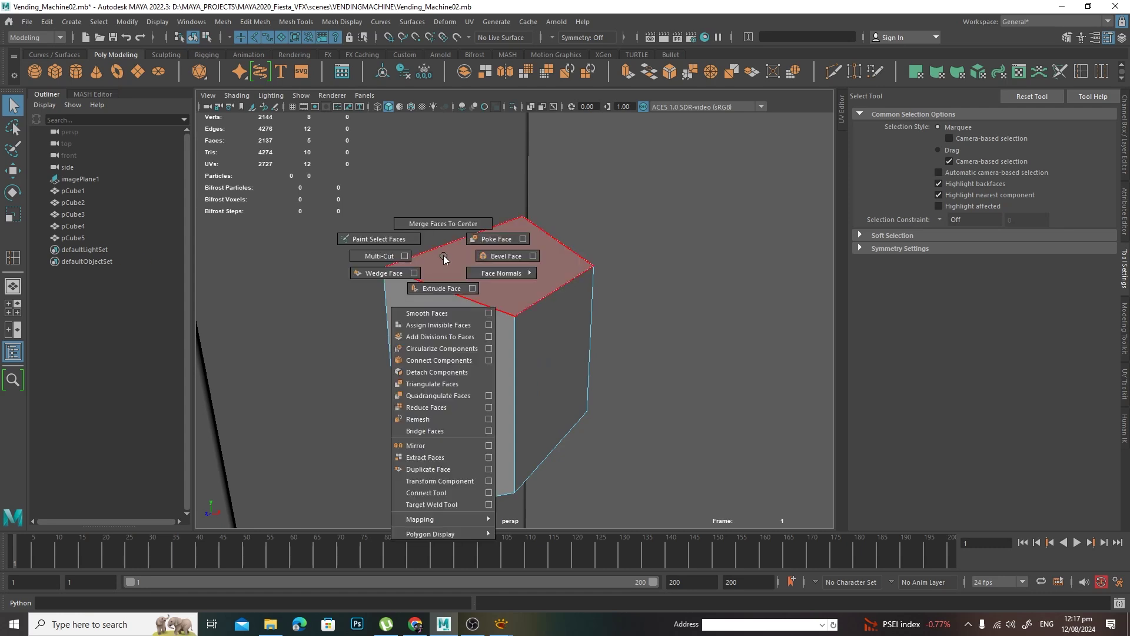
mouse_move(448, 256)
right_mouse_down()
mouse_move(482, 241)
mouse_move(489, 257)
mouse_move(450, 273)
mouse_move(461, 274)
right_mouse_up()
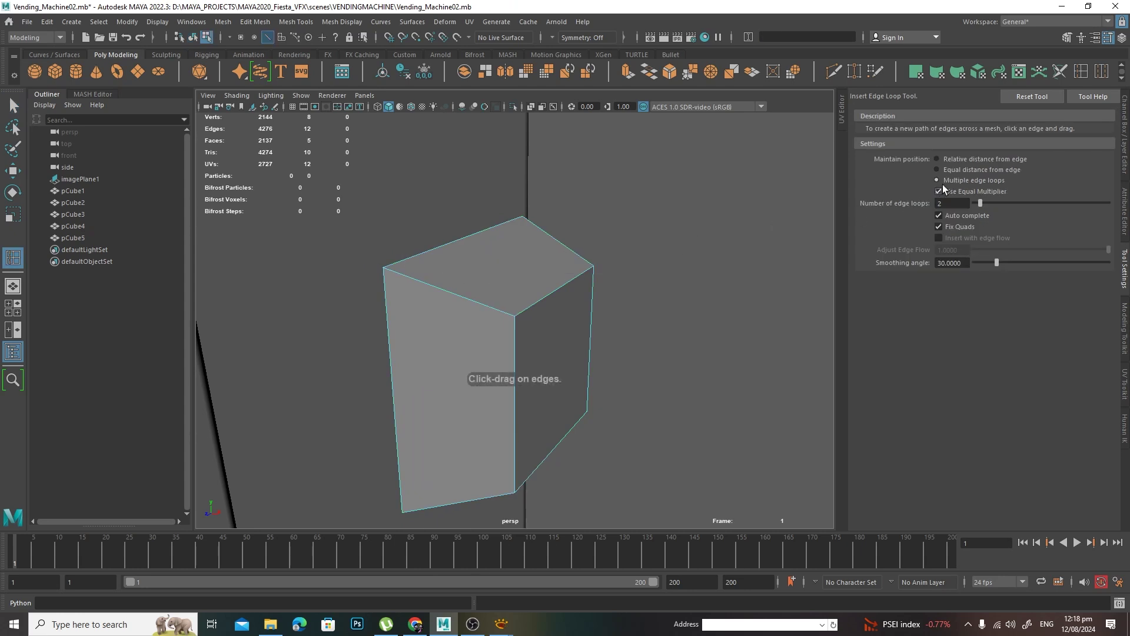
left_click(976, 156)
left_click_drag(664, 283, 672, 291, "alt")
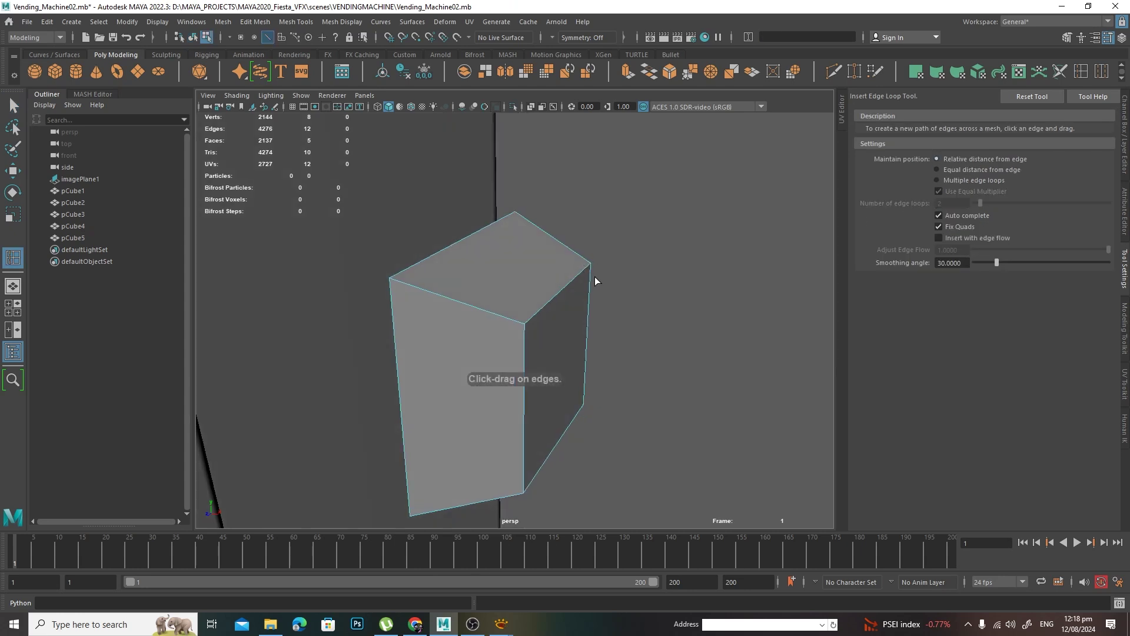
left_click_drag(554, 238, 517, 221)
left_click_drag(583, 257, 592, 294)
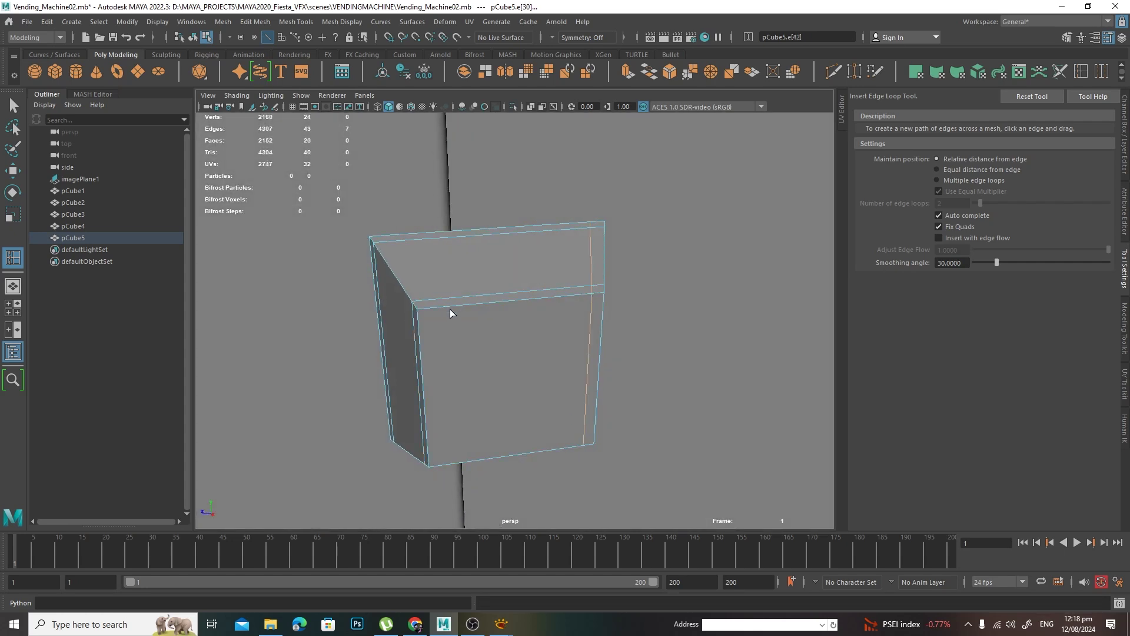
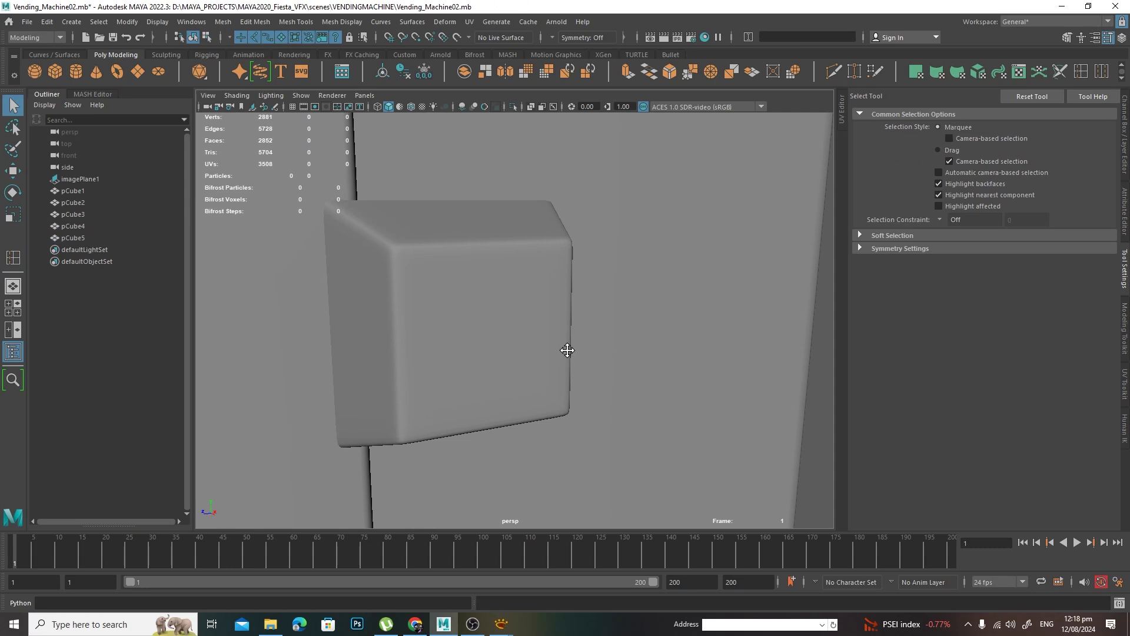
- Compare the small cube's cage with its smooth preview and convert the Smooth Mesh Preview to Polygons
left_click(525, 348)
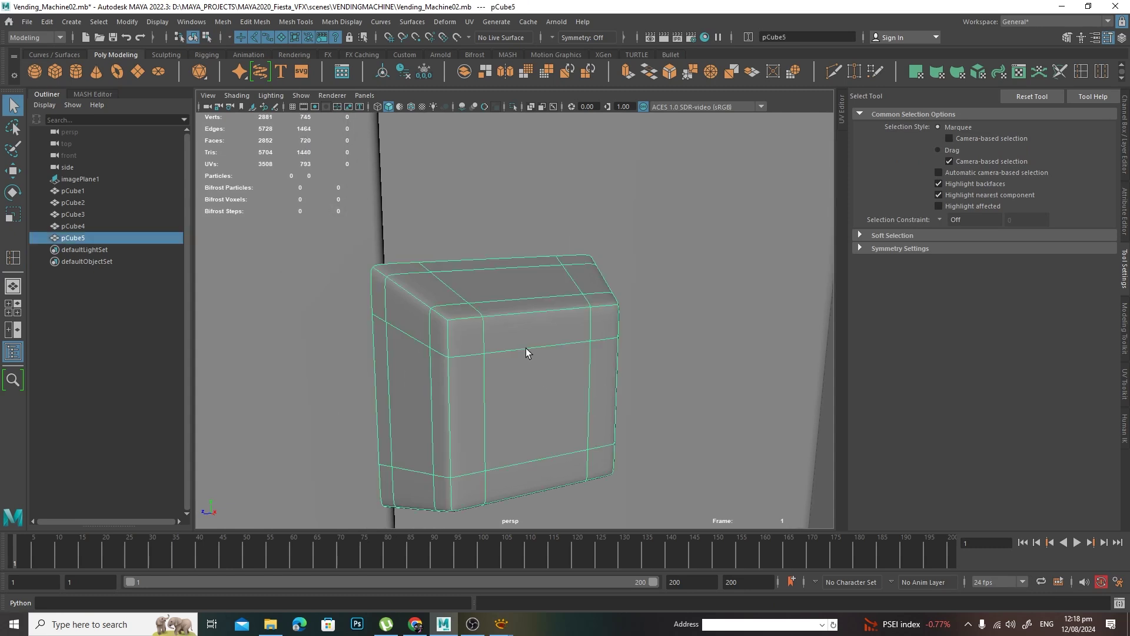
key("1")
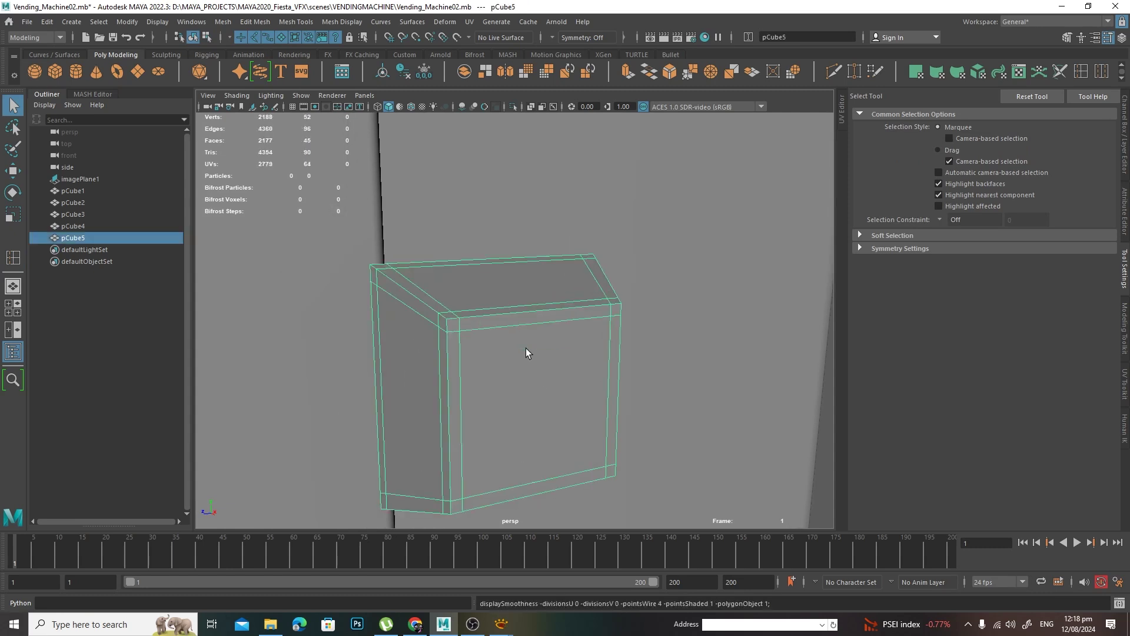
key("3")
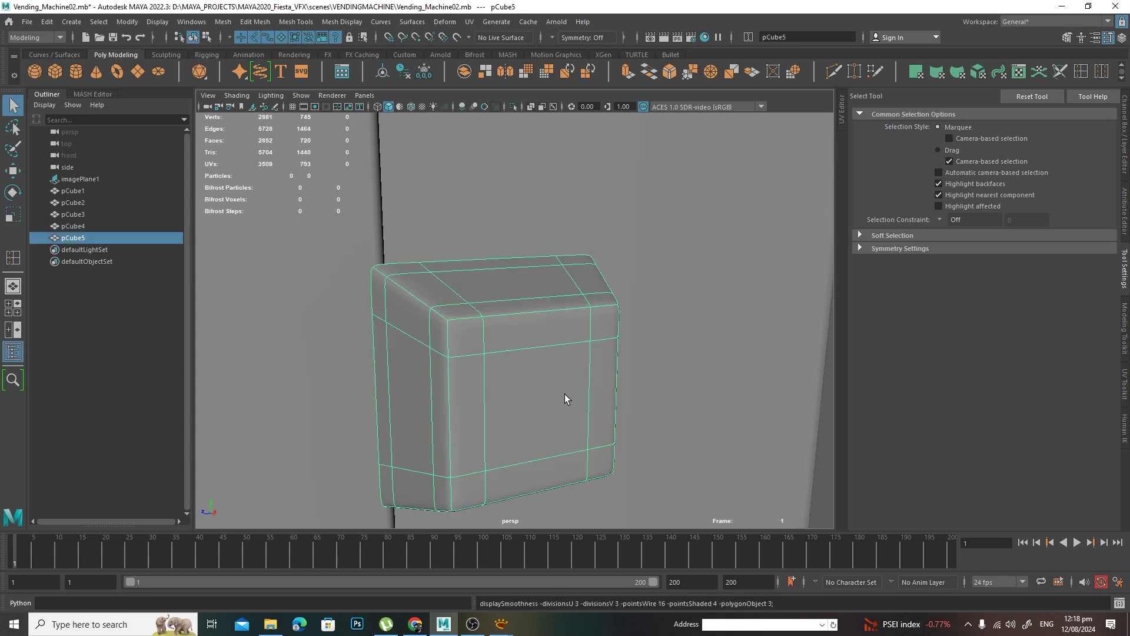
left_click_drag(564, 393, 568, 387, "alt")
left_click_drag(469, 262, 503, 267, "alt")
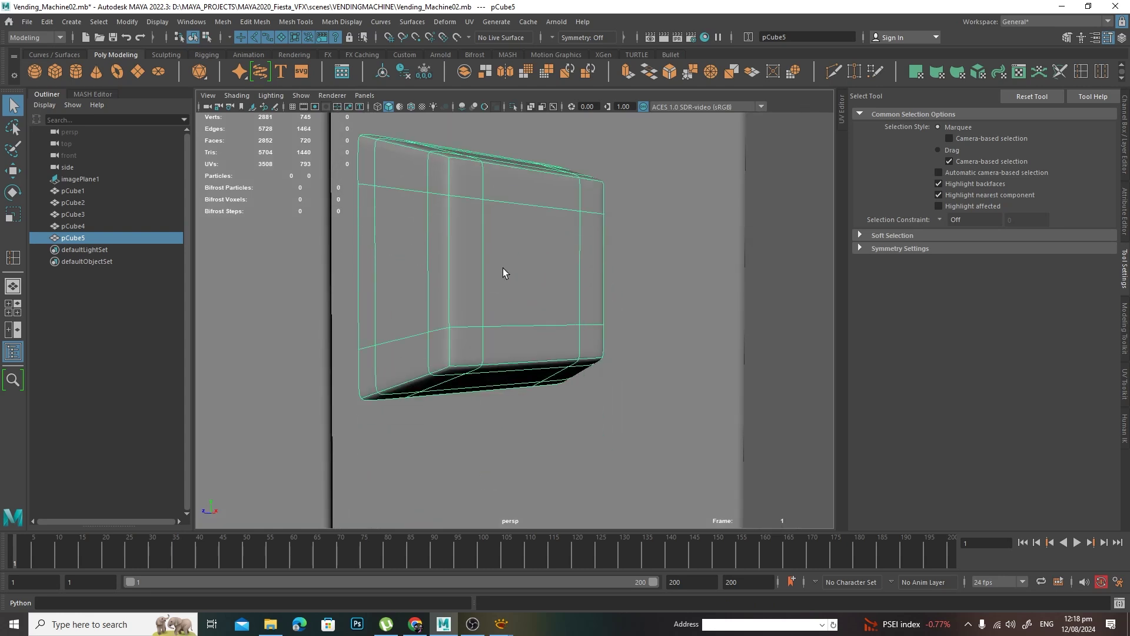
left_click(127, 22)
mouse_move(236, 306)
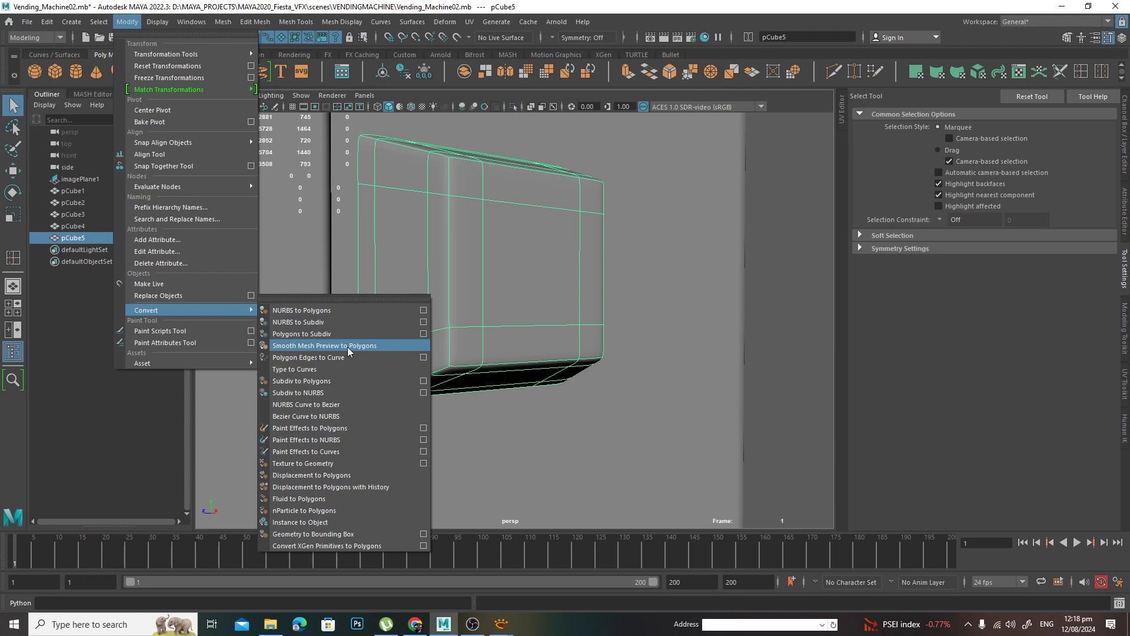
left_click(366, 346)
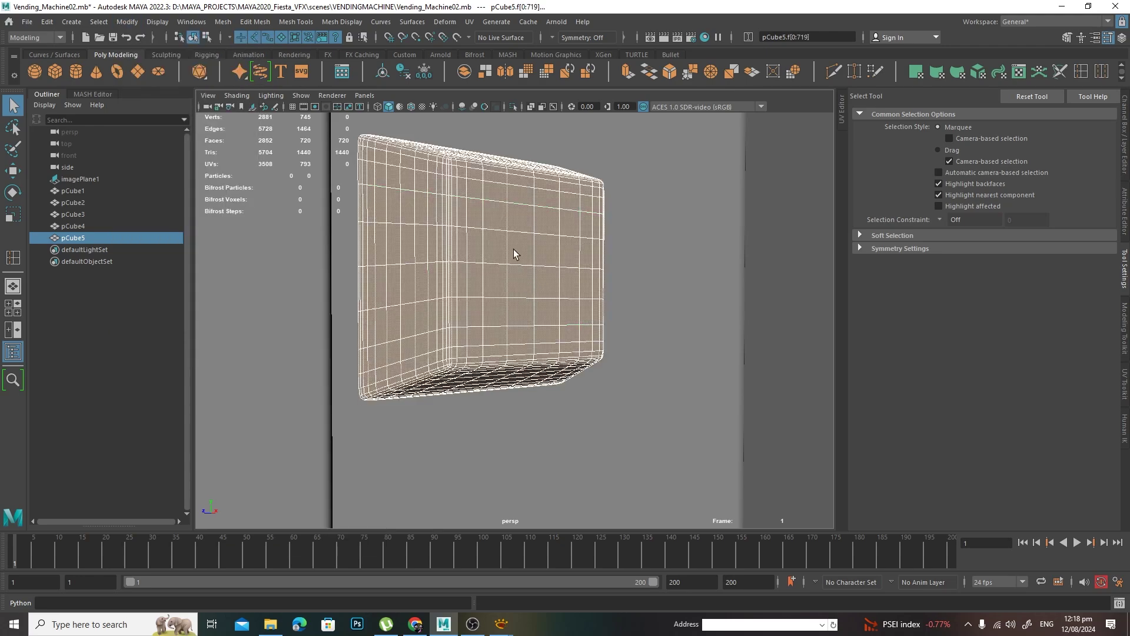
left_click_drag(534, 271, 570, 286, "alt")
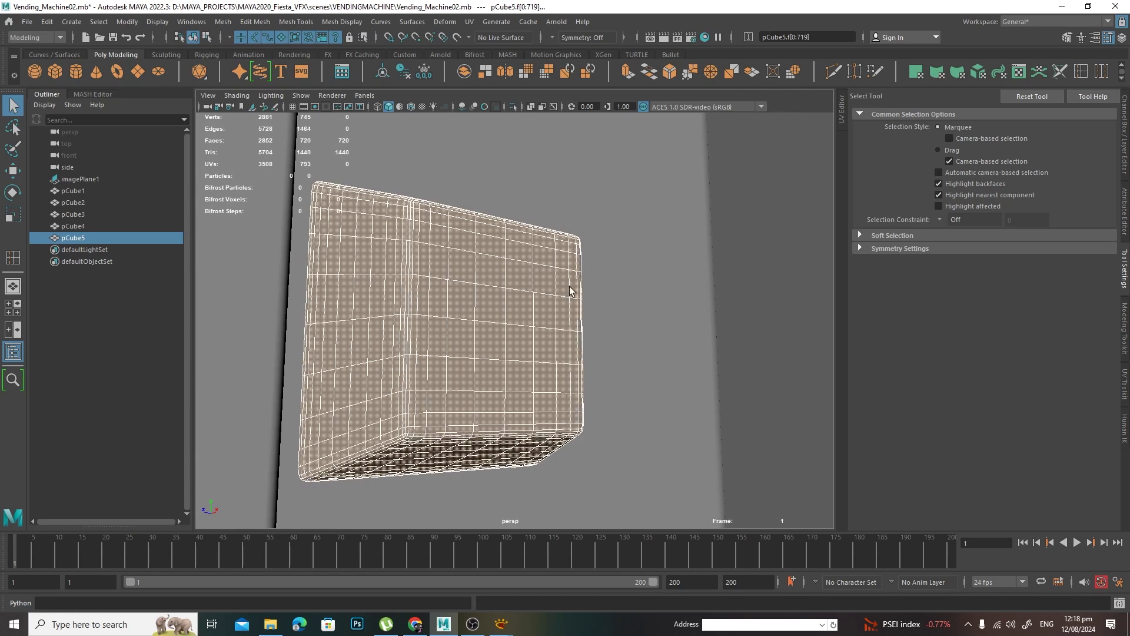
left_click(669, 310)
left_click_drag(669, 310, 594, 305, "alt")
left_click(680, 310)
- Soft-select the centre vertex of the button's front face, with a falloff covering most of the face, and push it inward
left_click(513, 296)
left_click_drag(513, 296, 488, 322, "alt")
right_click_drag(486, 295, 419, 300)
left_click(482, 319)
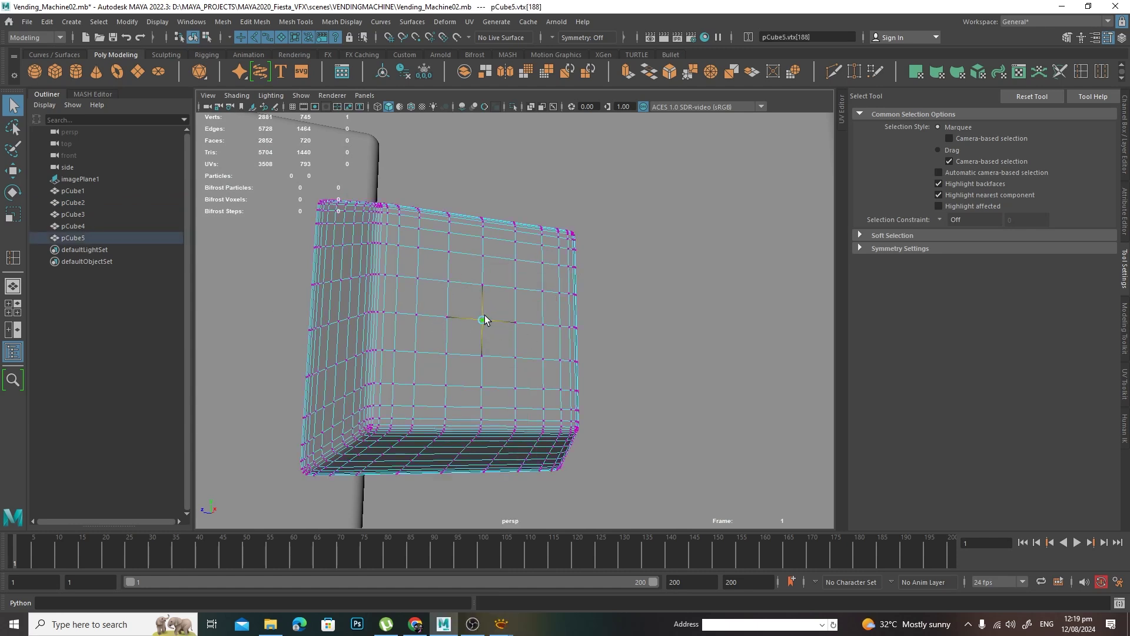
key("b")
left_click_drag(485, 316, 574, 325)
middle_click_drag(531, 329, 559, 330, "alt")
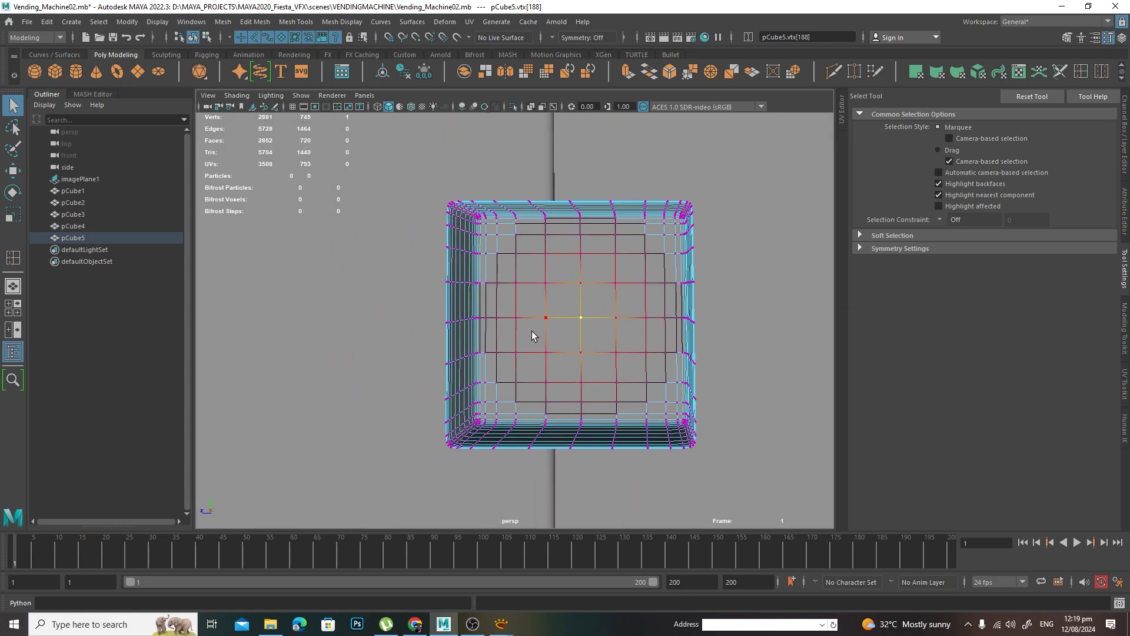
left_click_drag(581, 318, 610, 339)
key("w")
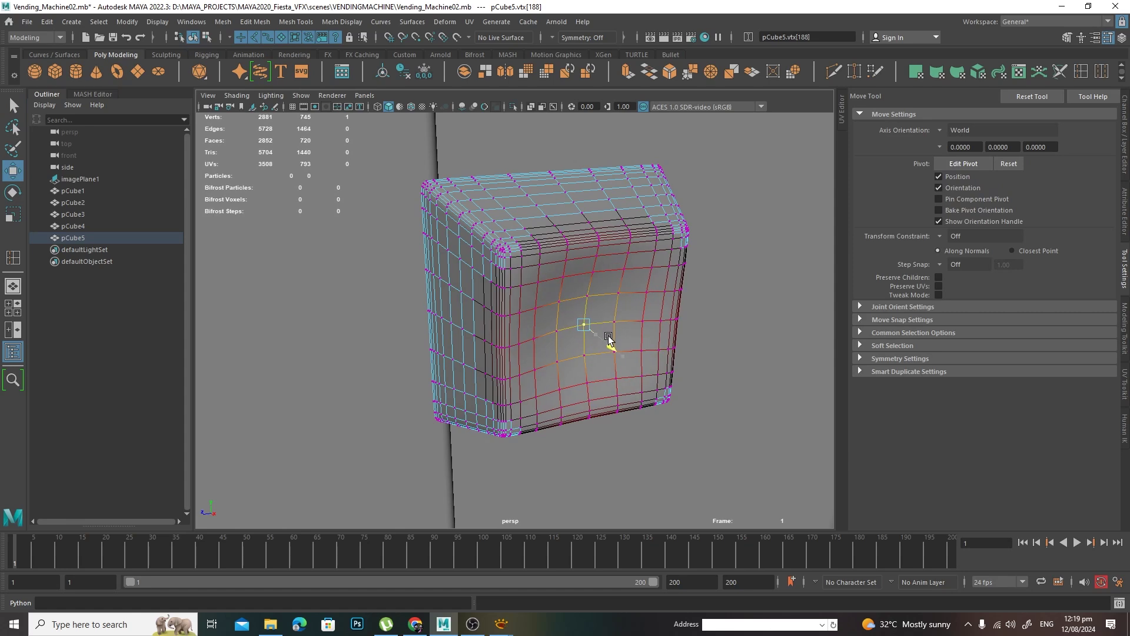
- Go back to the soft-selected front vertex once more and return the button to object mode
key("q")
right_click_drag(608, 285, 644, 270)
left_click_drag(644, 269, 613, 335, "alt")
left_click(701, 263)
key("ctrl+z")
key("ctrl+z")
key("w")
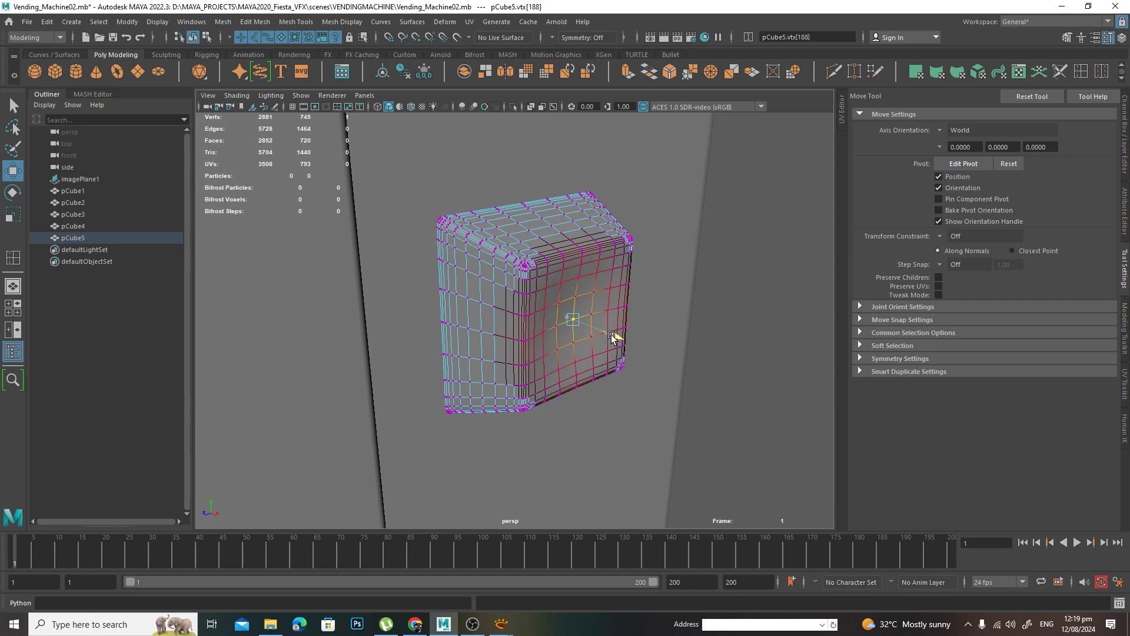
key("q")
right_click_drag(592, 276, 631, 260)
left_click(756, 295)
left_click_drag(755, 295, 689, 302, "alt")
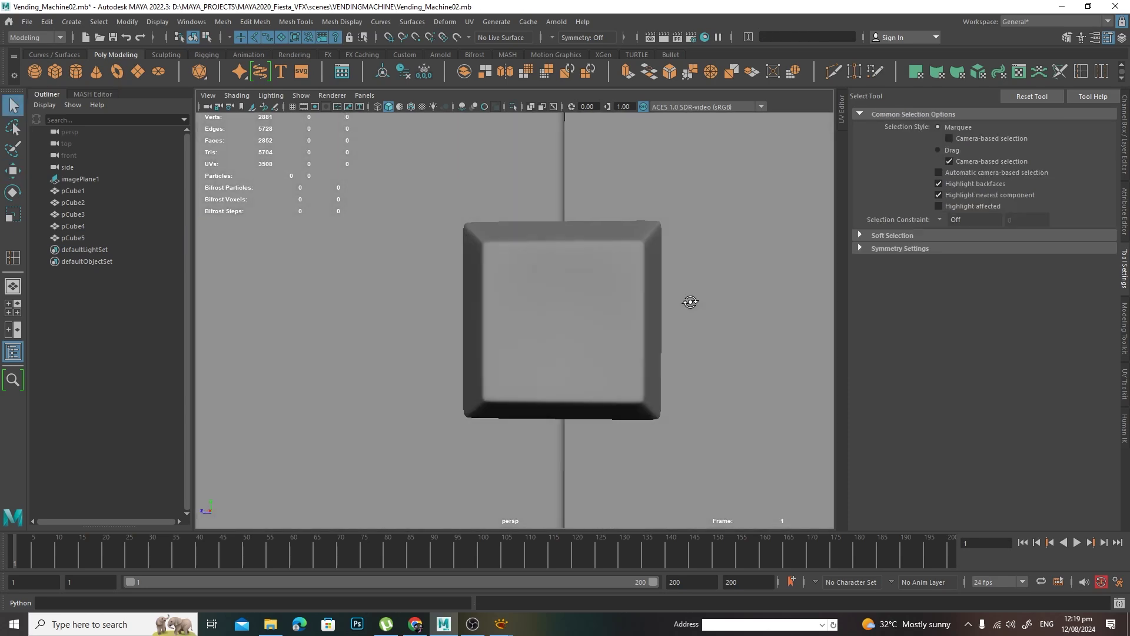
- Select the finished button and frame it in the side view
left_click(573, 323)
right_click_drag(573, 323, 427, 338, "alt")
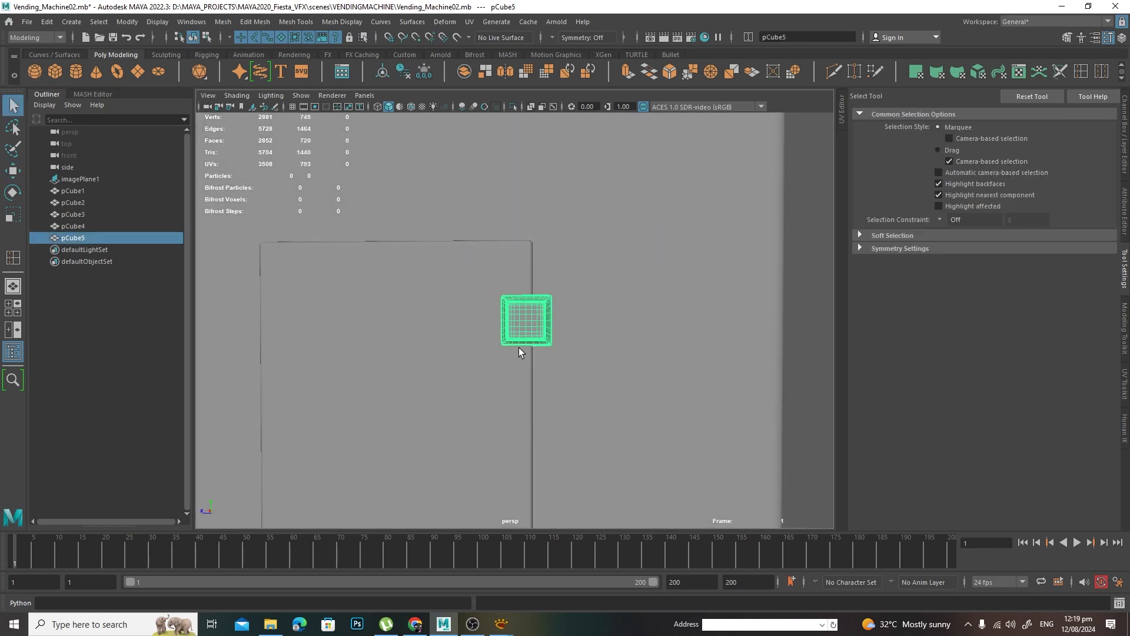
key("space")
key("f")
key("space")
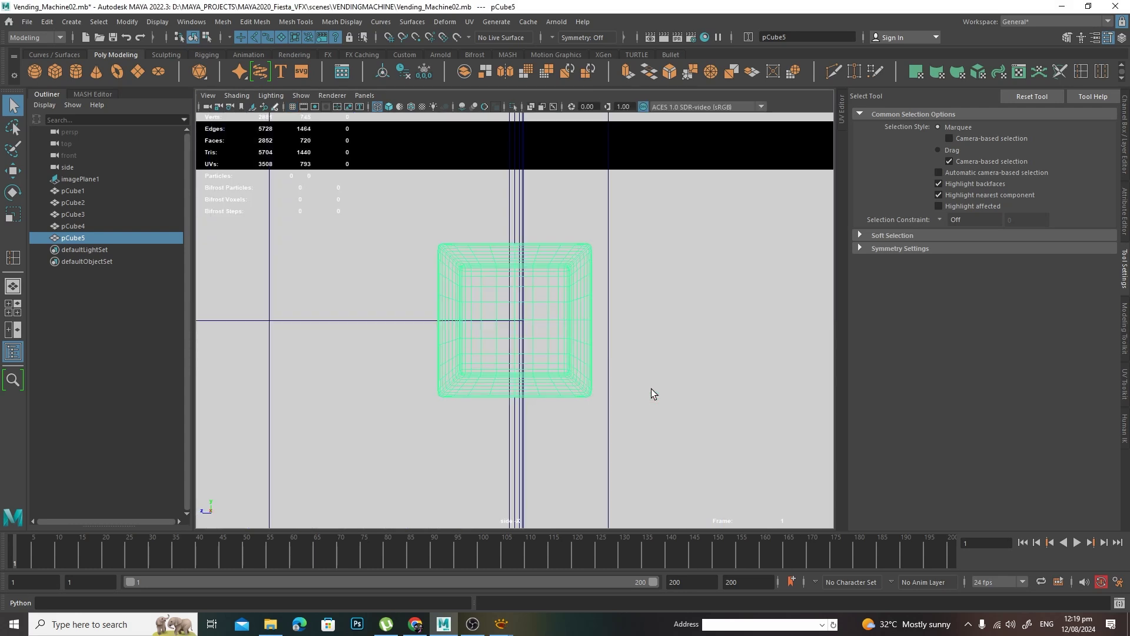
- Add the slab behind the button to the selection and move both along Z into empty space beside the vending machine
right_click_drag(651, 388, 409, 370, "alt")
middle_click_drag(582, 410, 691, 383, "alt")
right_click_drag(692, 383, 803, 376, "alt")
middle_click_drag(694, 346, 648, 380, "alt")
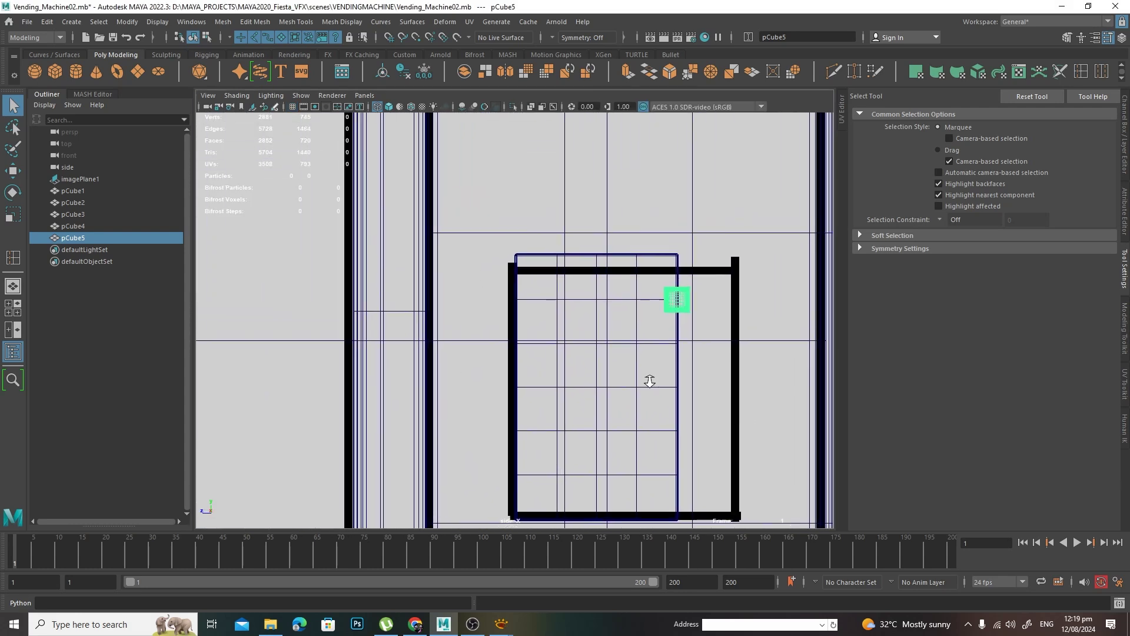
right_click_drag(648, 381, 722, 383, "alt")
left_click(703, 339, "shift")
right_click_drag(703, 339, 555, 372, "alt")
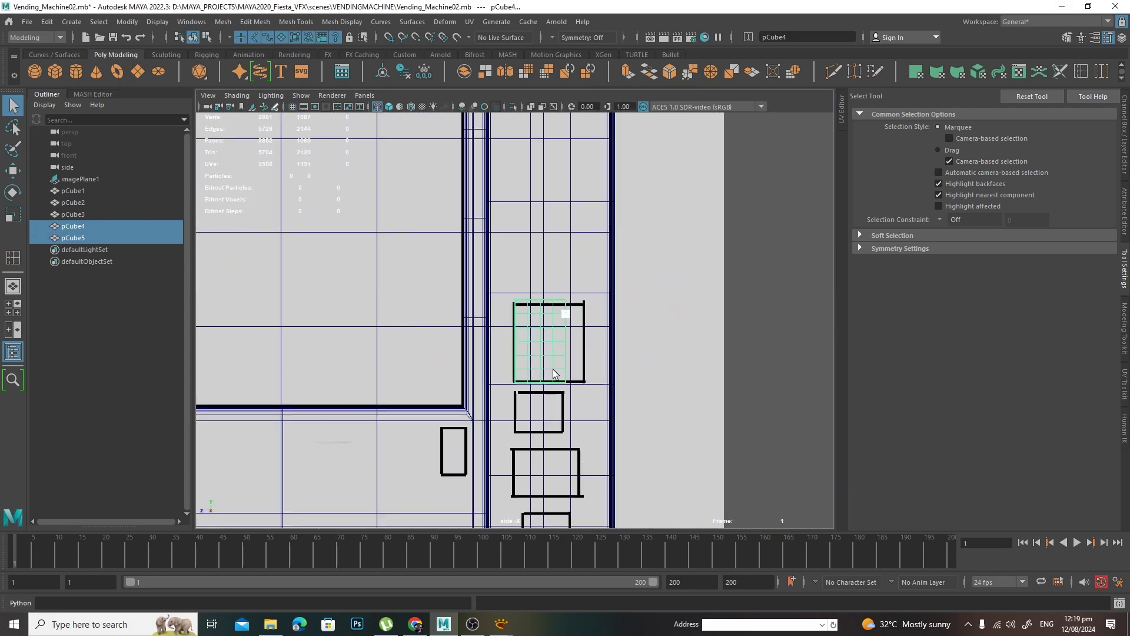
middle_click_drag(555, 372, 385, 366, "alt")
key("w")
left_click_drag(314, 338, 642, 345)
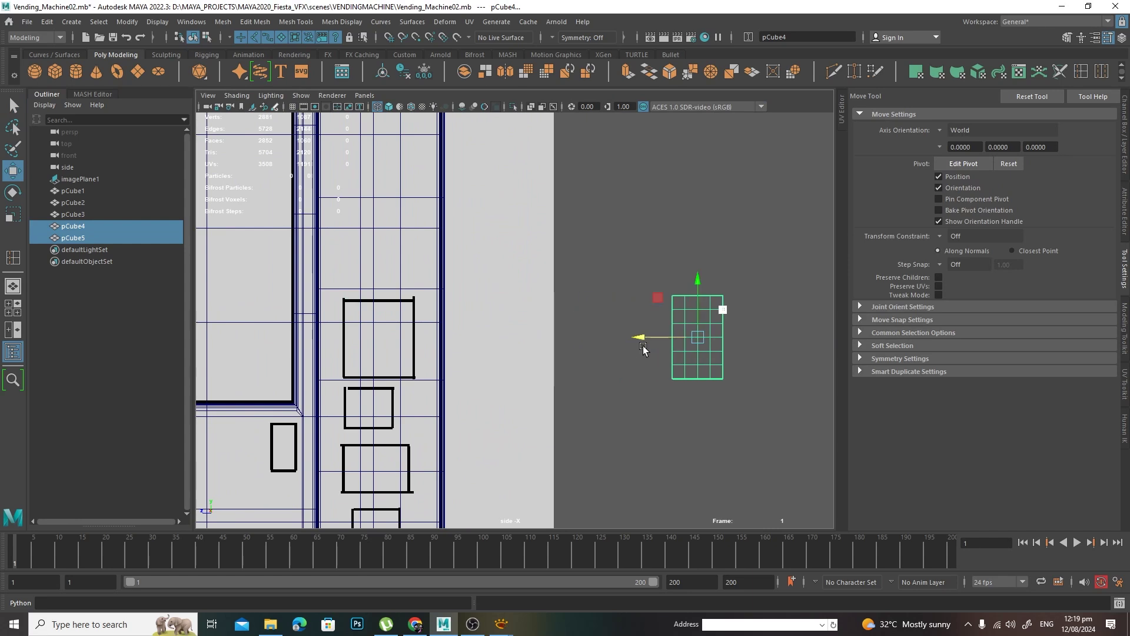
- Select only the button, resize it uniformly and place it near the slab's upper-left corner, over the first horizontal edge loop
key("f")
right_click_drag(624, 370, 622, 296, "alt")
middle_click_drag(622, 296, 655, 343, "alt")
right_click_drag(655, 346, 803, 385, "alt")
left_click(705, 246)
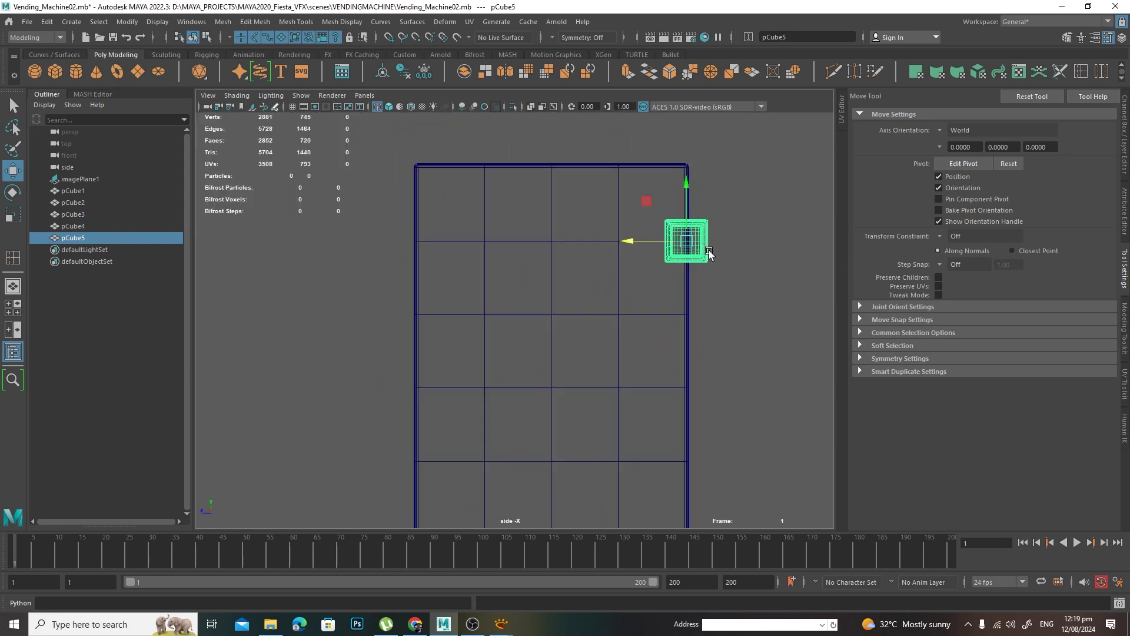
key("r")
left_click_drag(686, 240, 704, 240)
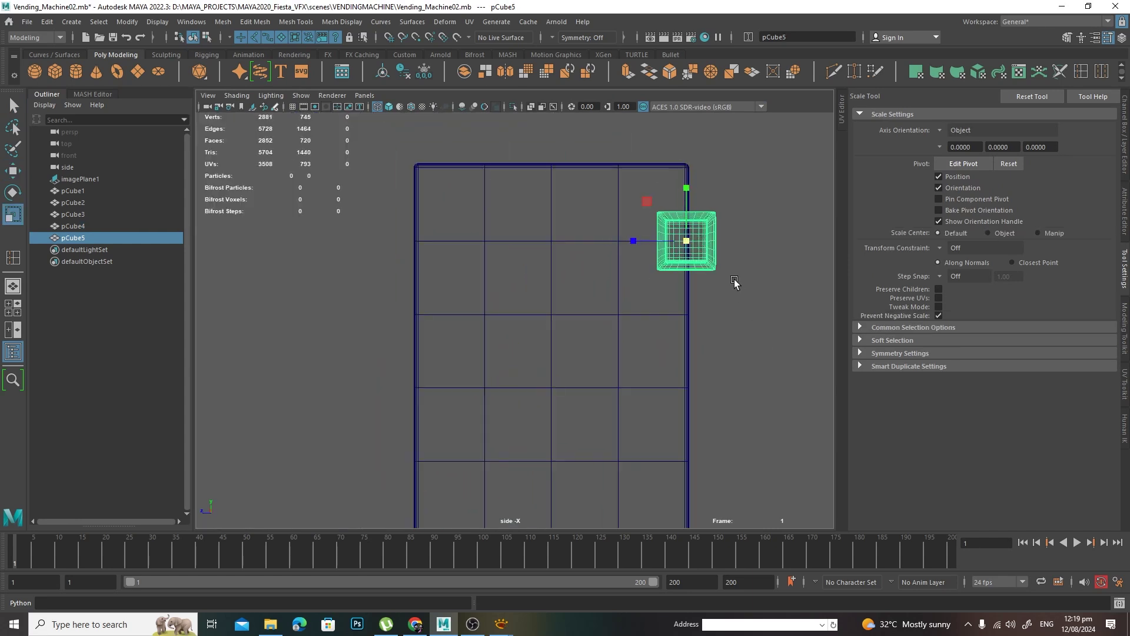
right_click_drag(734, 282, 772, 381, "alt")
middle_click_drag(772, 381, 768, 351, "alt")
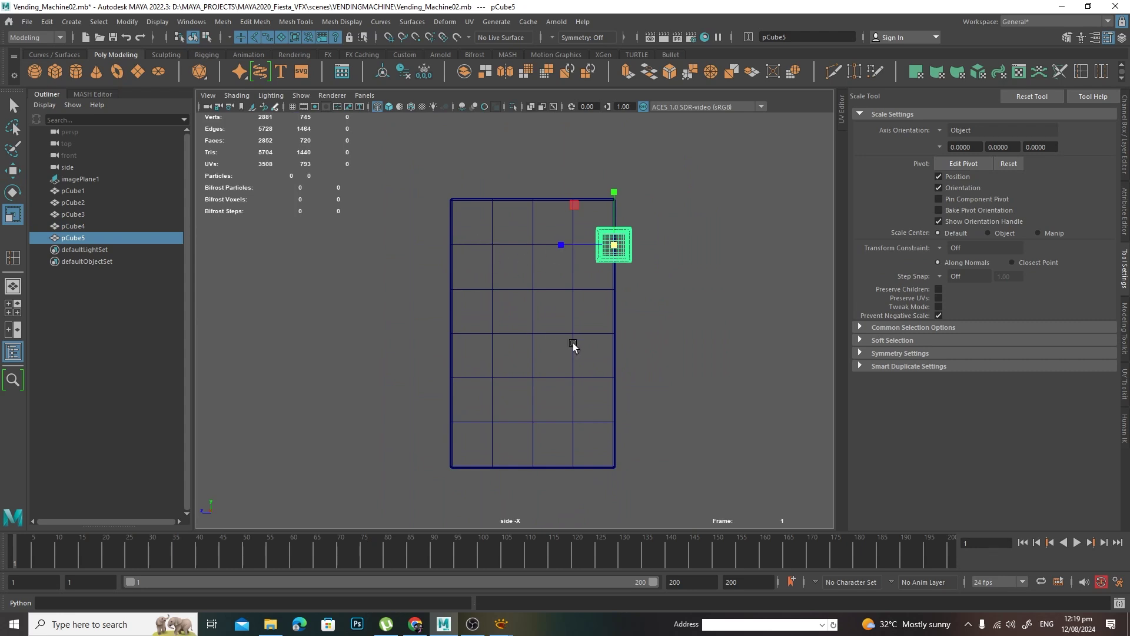
key("w")
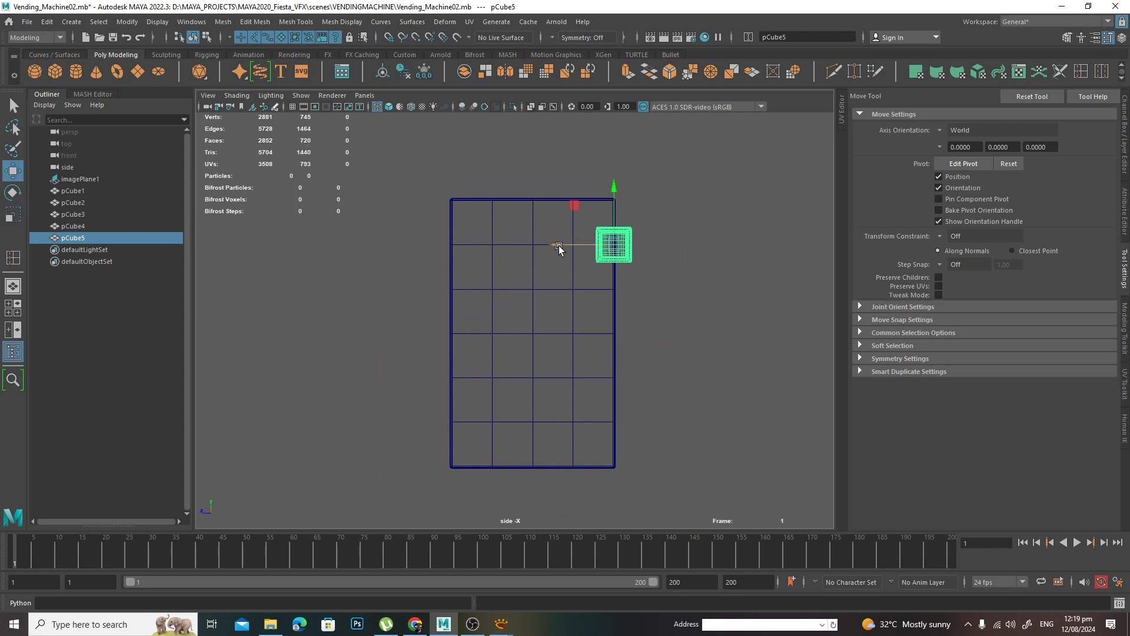
left_click(560, 246)
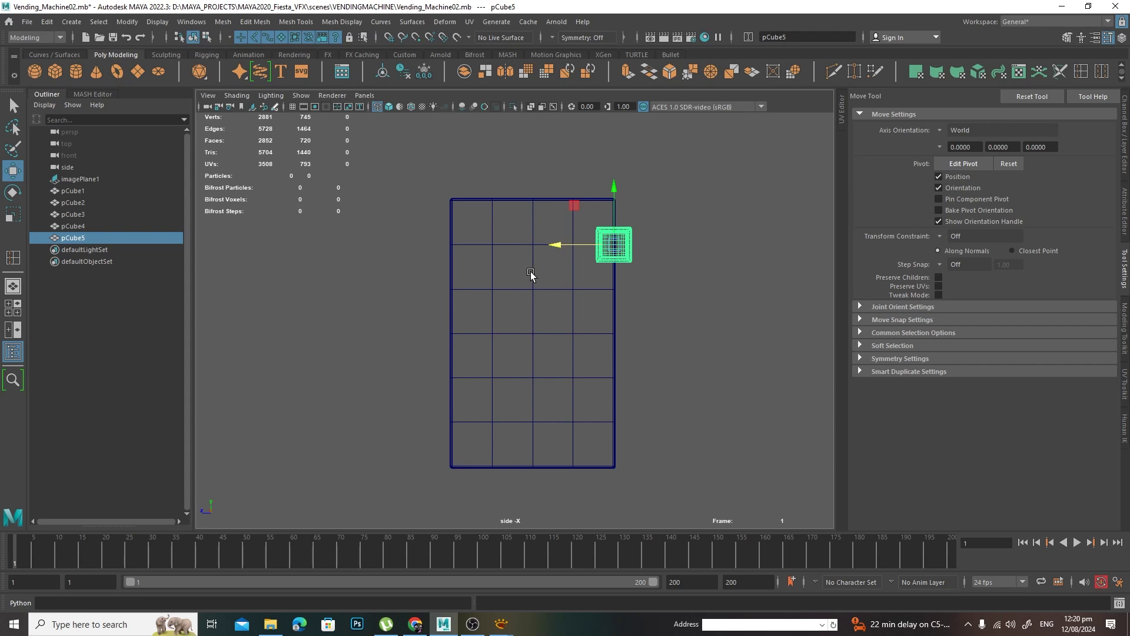
left_click_drag(612, 245, 473, 256)
key("r")
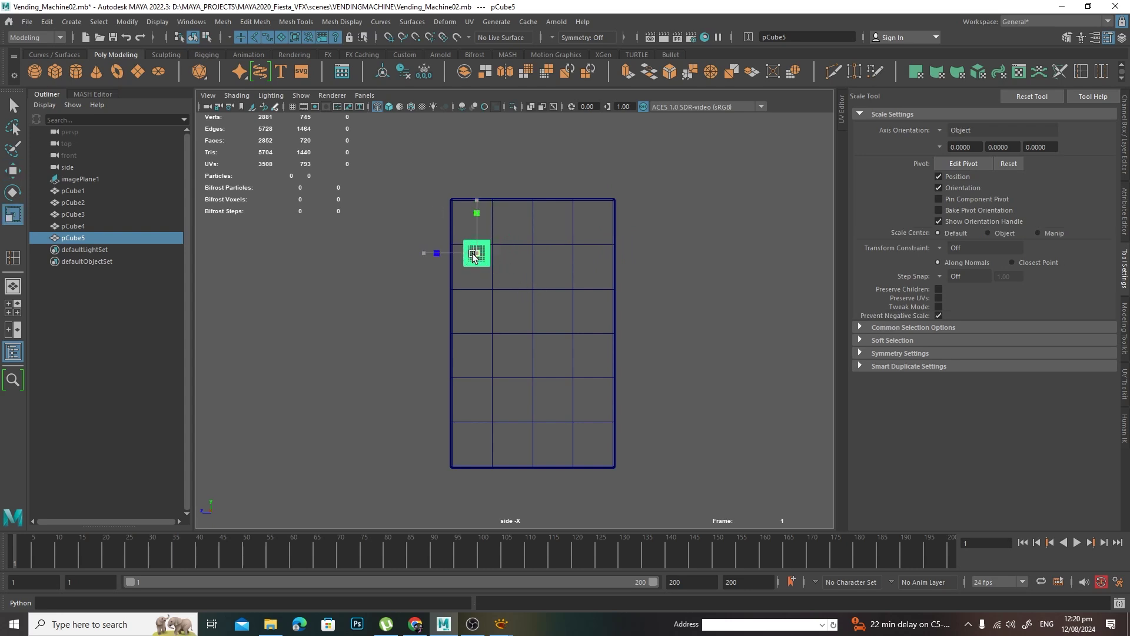
- Try duplicating the button along Z into a row, remove the copies and reselect the original
key("ctrl+d")
key("w")
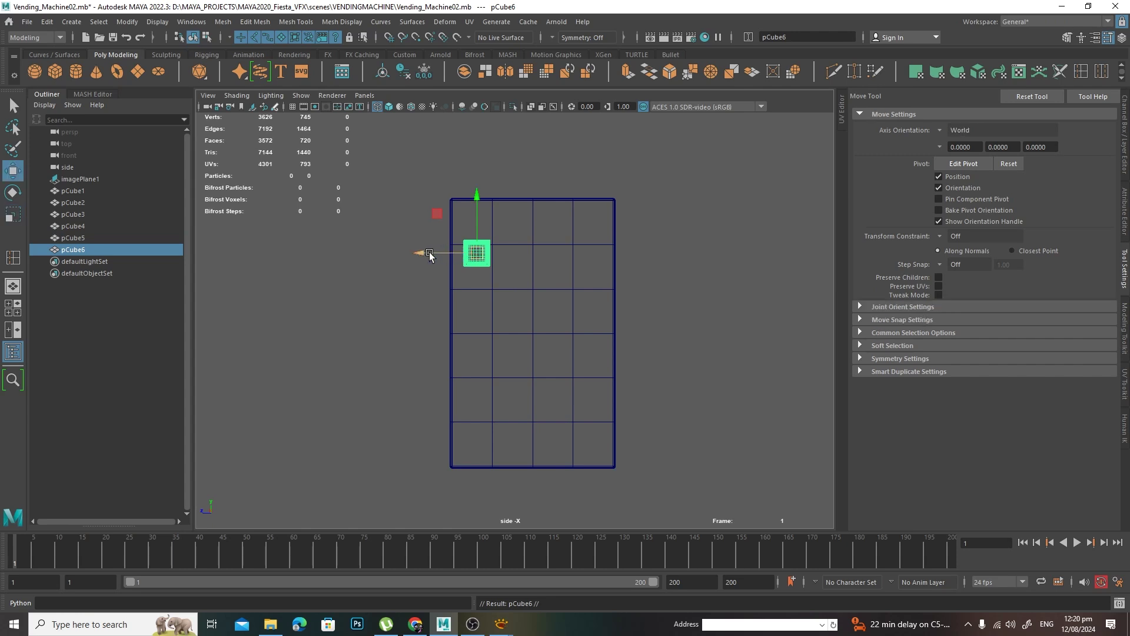
left_click_drag(424, 253, 480, 256)
key("ctrl+d")
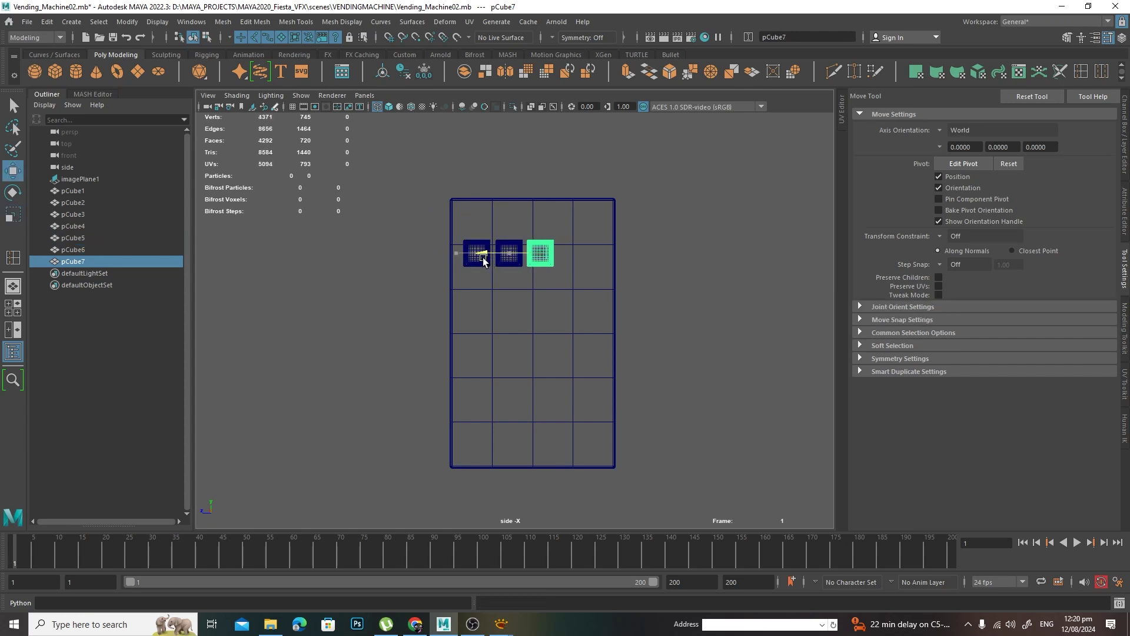
key("ctrl+z")
key("ctrl+z")
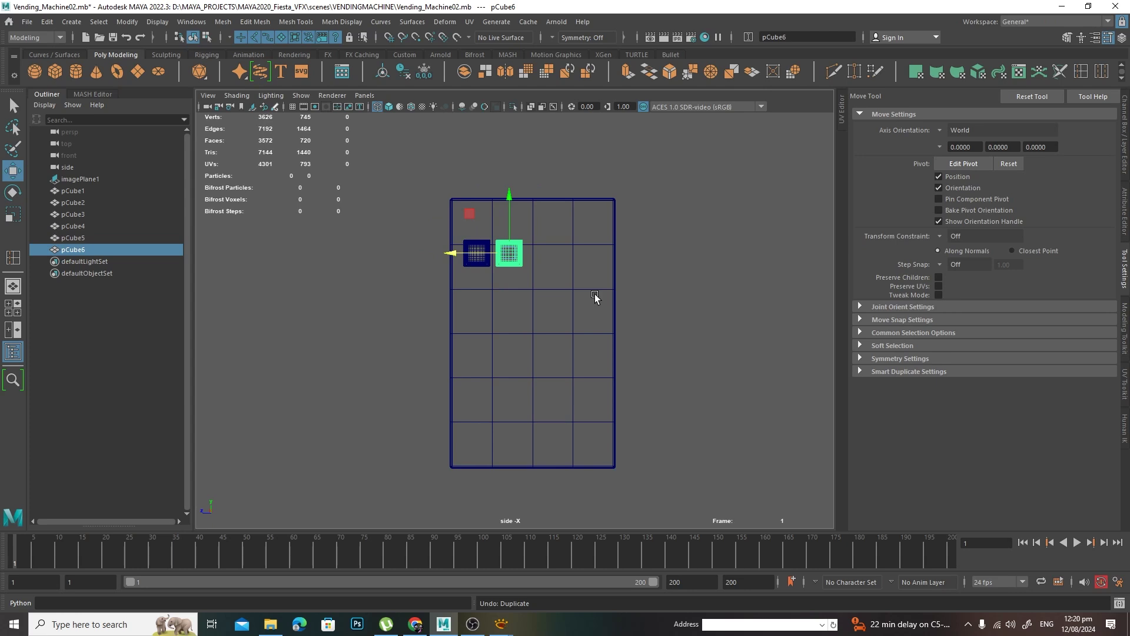
key("Delete")
left_click(478, 272)
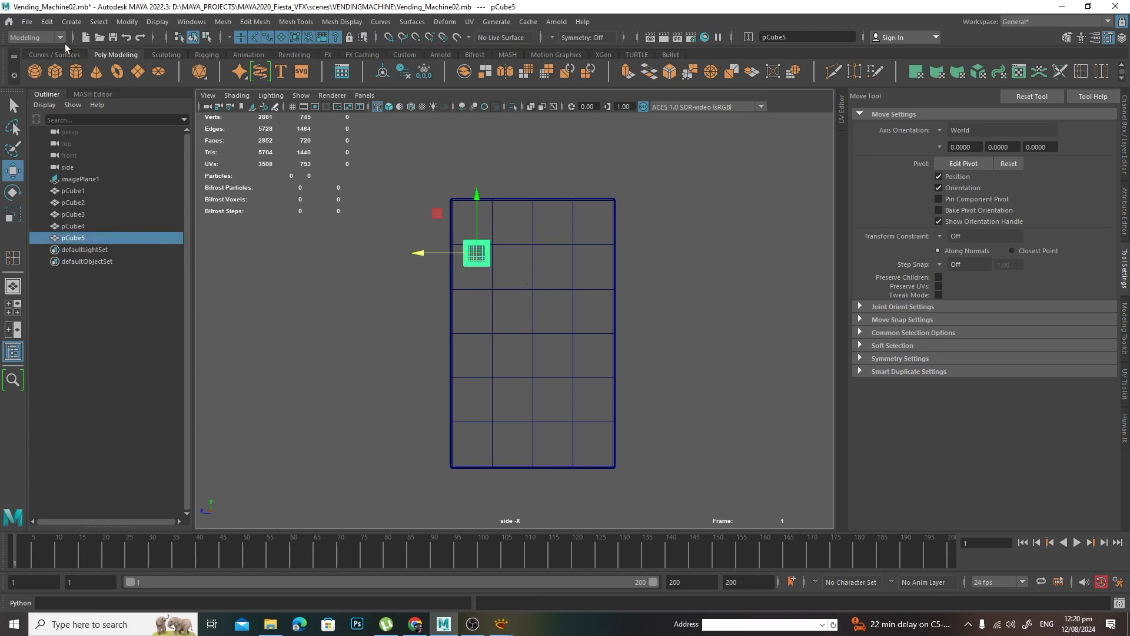
- Try copying the button with Duplicate Special, offsetting the copy along Z and repeating the duplication into a row of four
left_click(49, 23)
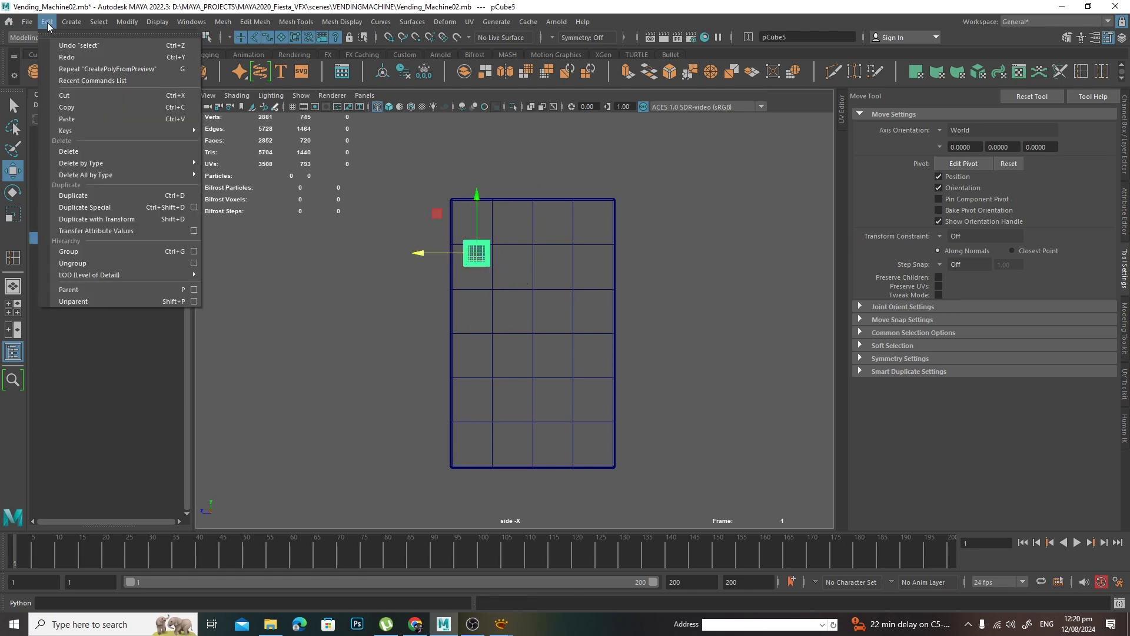
left_click(194, 207)
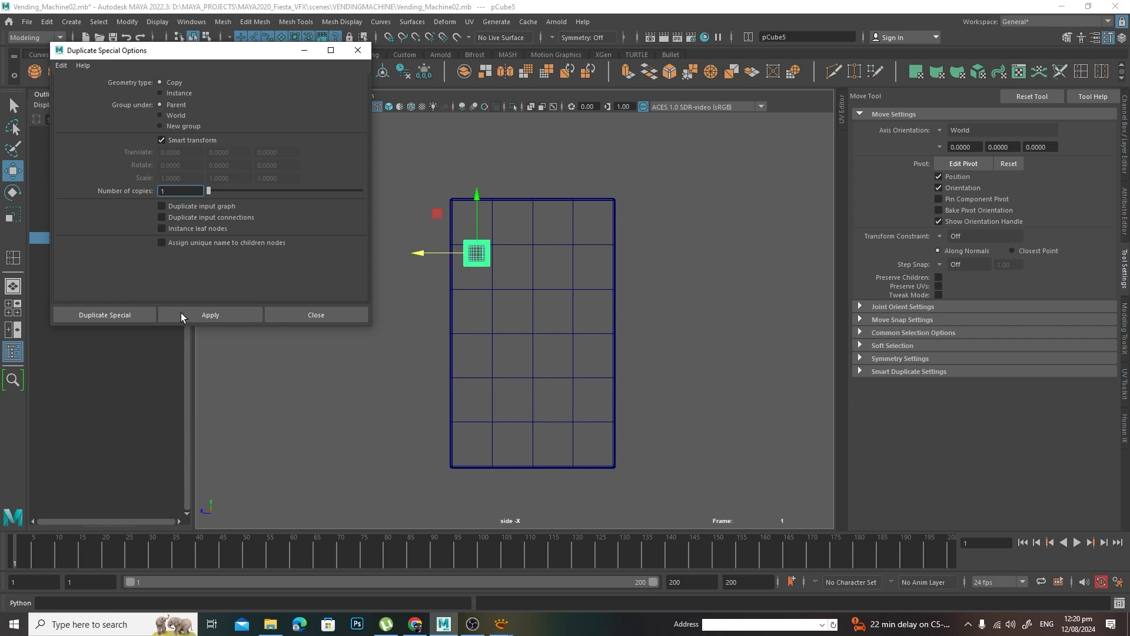
left_click(112, 314)
scroll(453, 277, "up", 5)
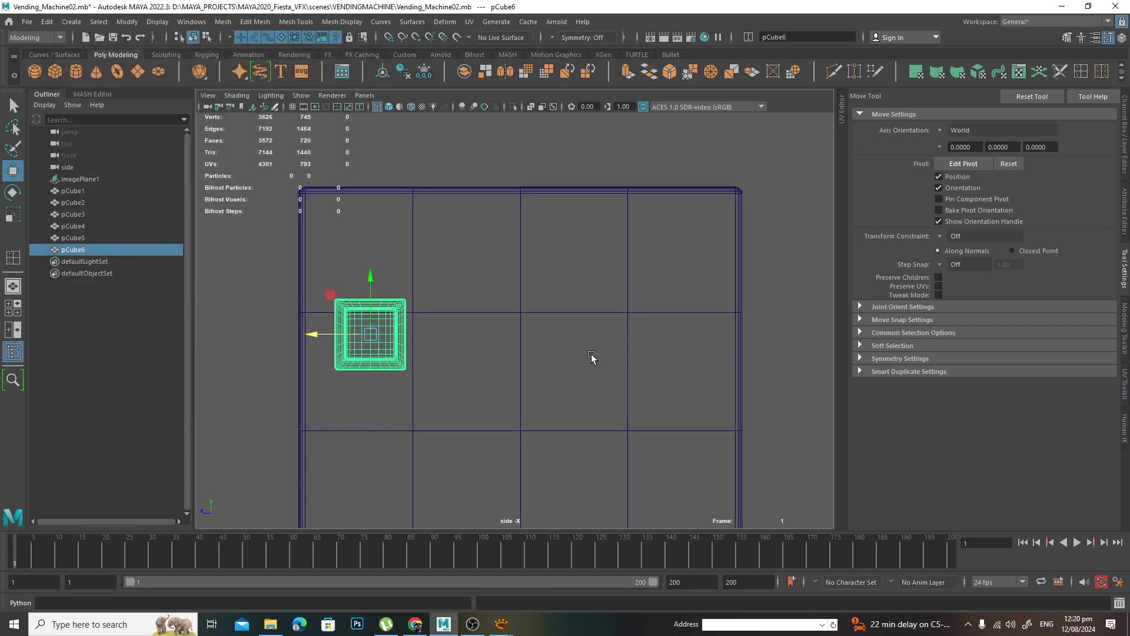
scroll(442, 352, "up", 1)
left_click_drag(300, 334, 390, 340)
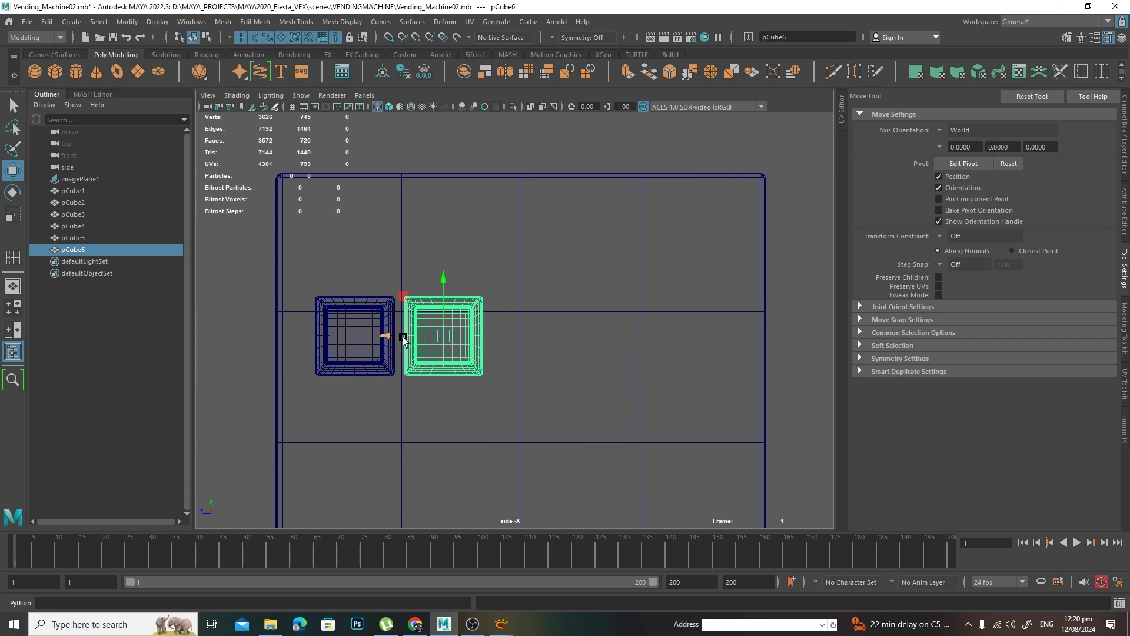
key("shift+d")
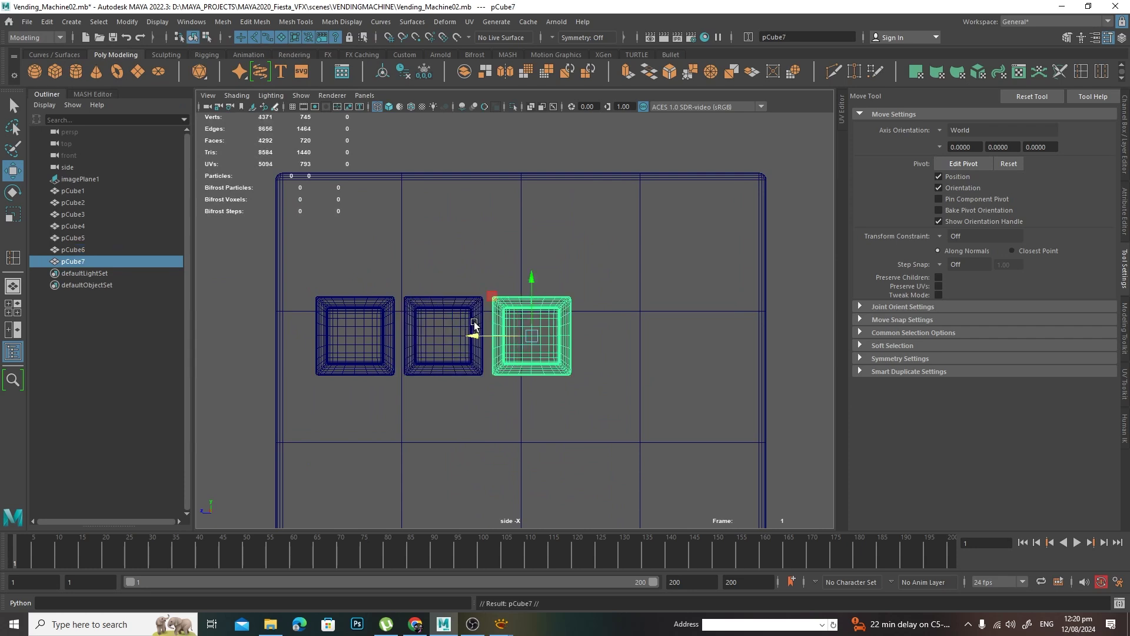
key("shift+d")
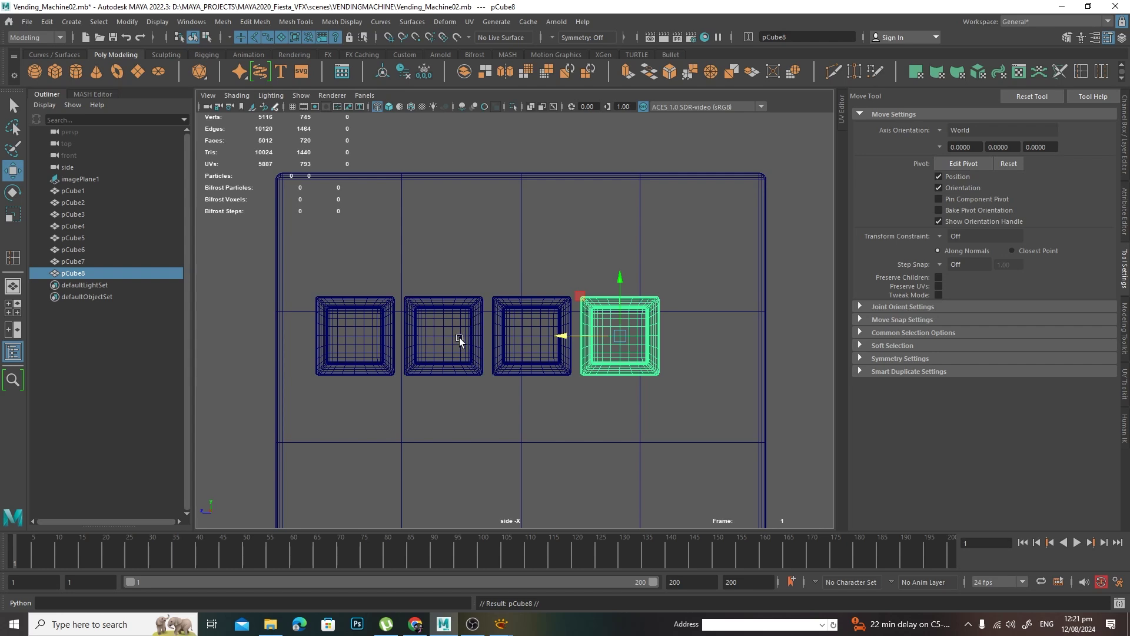
- Try duplicating the four-button row downward along Y and repeating the transform to make five rows on the slab
left_click(550, 361, "shift")
left_click(481, 364, "shift")
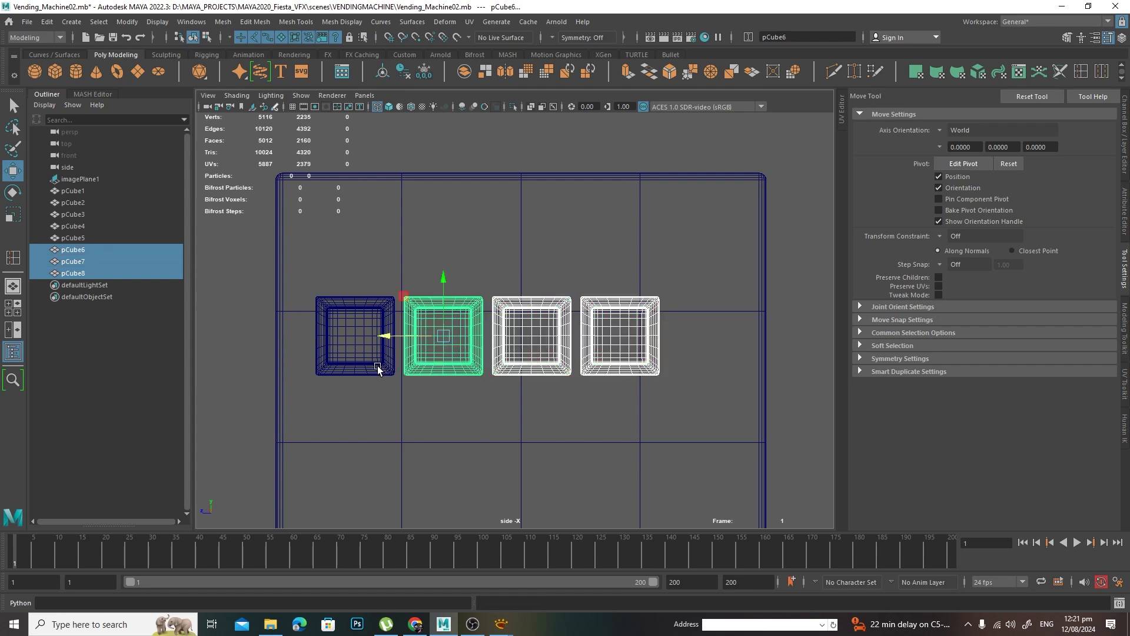
left_click(377, 369, "shift")
key("ctrl+d")
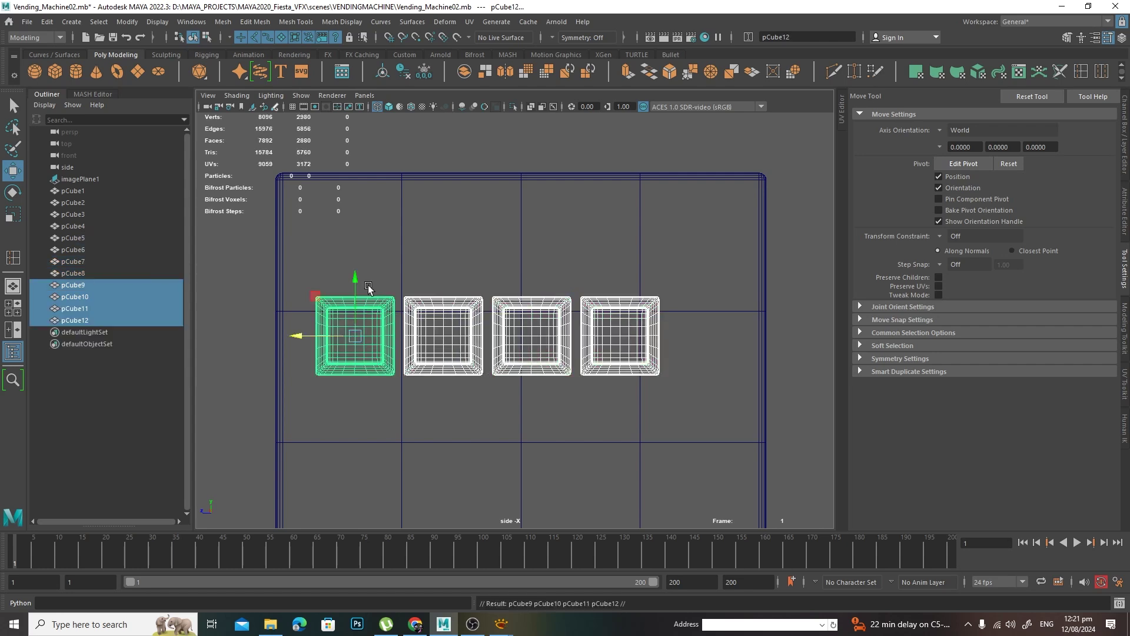
left_click_drag(354, 294, 354, 386)
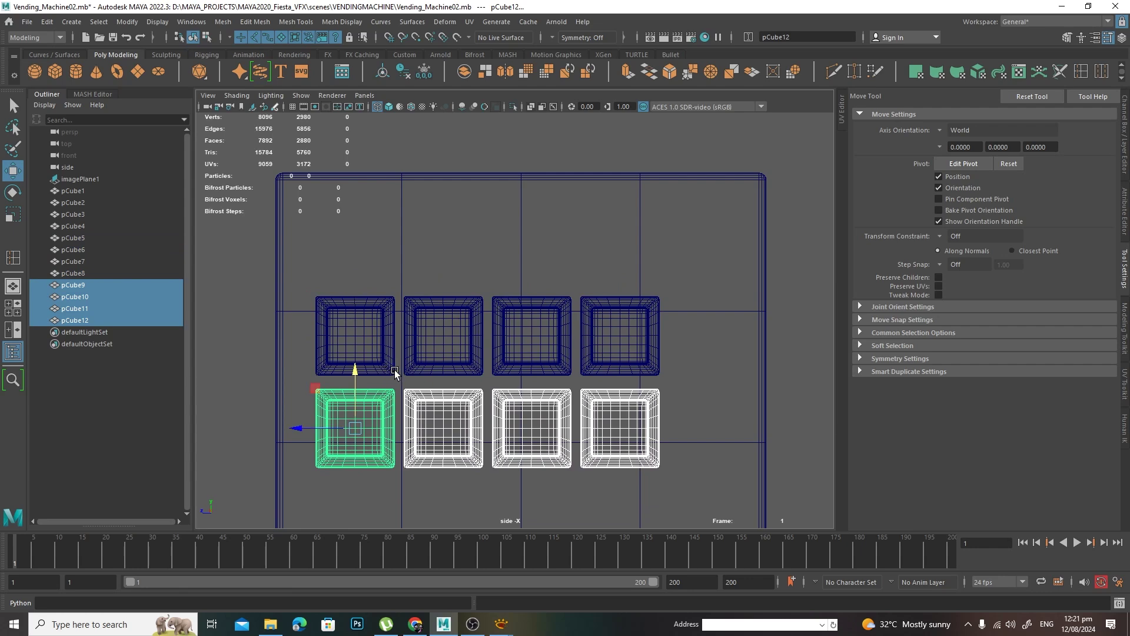
key("shift+d")
key("shift+d")
middle_click_drag(529, 380, 507, 249, "alt")
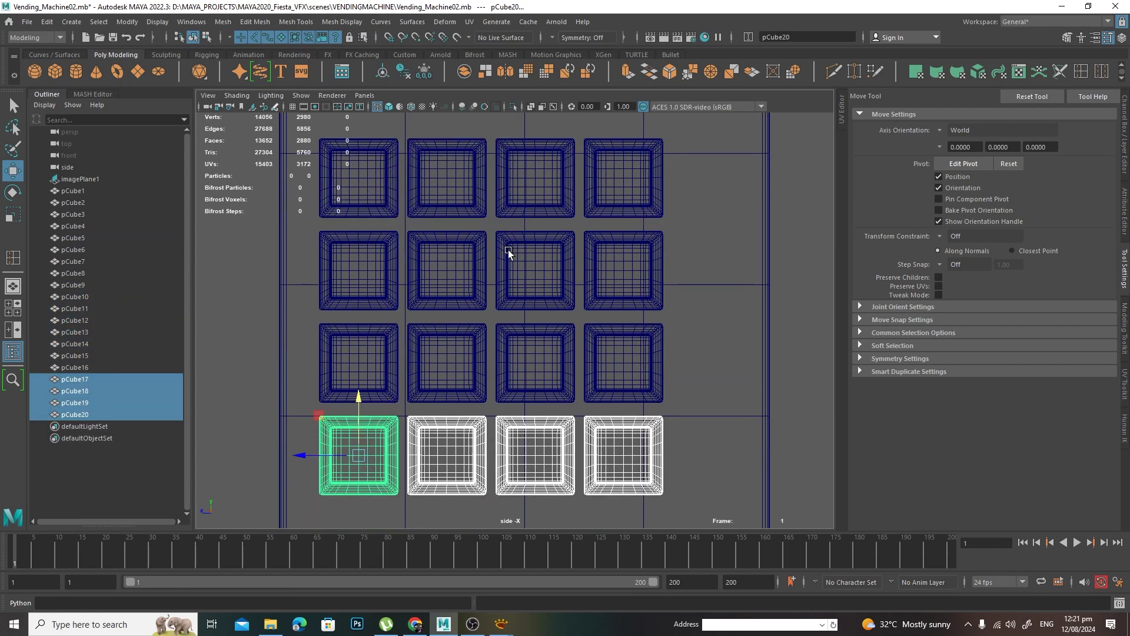
key("shift+d")
scroll(514, 316, "down", 6)
scroll(522, 313, "up", 3)
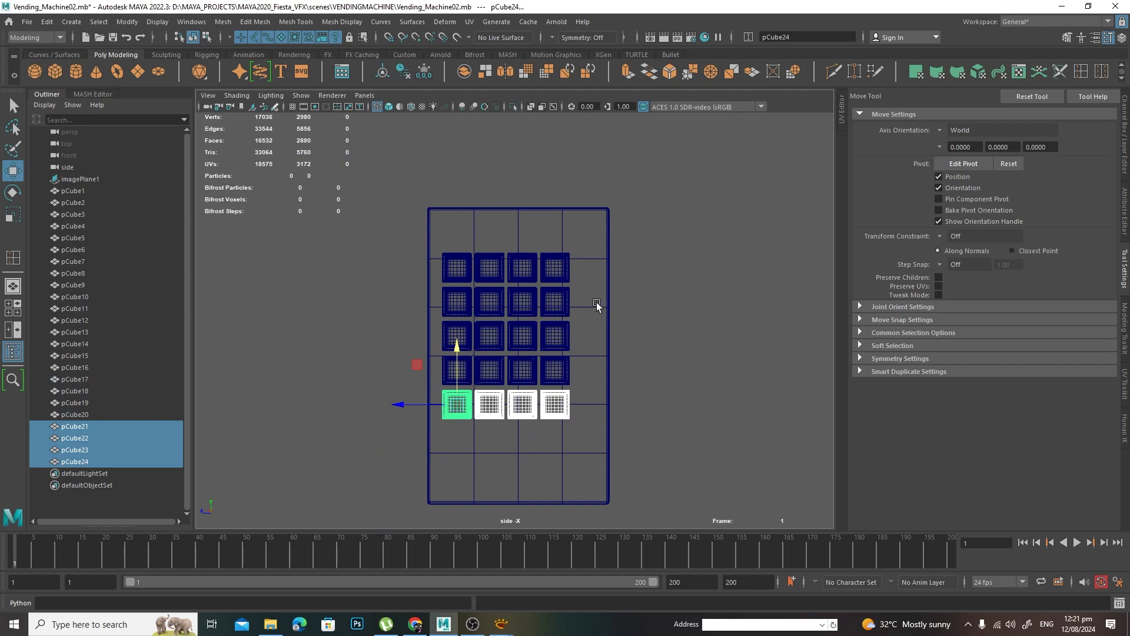
middle_click_drag(491, 268, 488, 266, "alt")
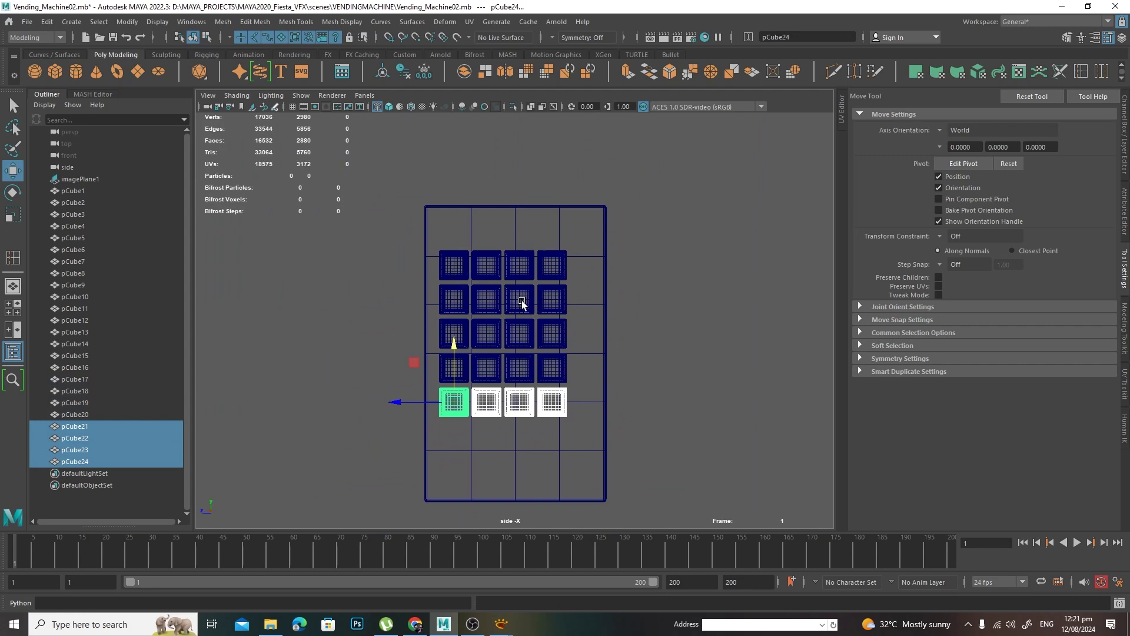
- Select every duplicated button except the upper-left original and delete the copies
left_click_drag(586, 257, 485, 415)
left_click_drag(457, 288, 454, 419, "shift")
key("alt+Tab")
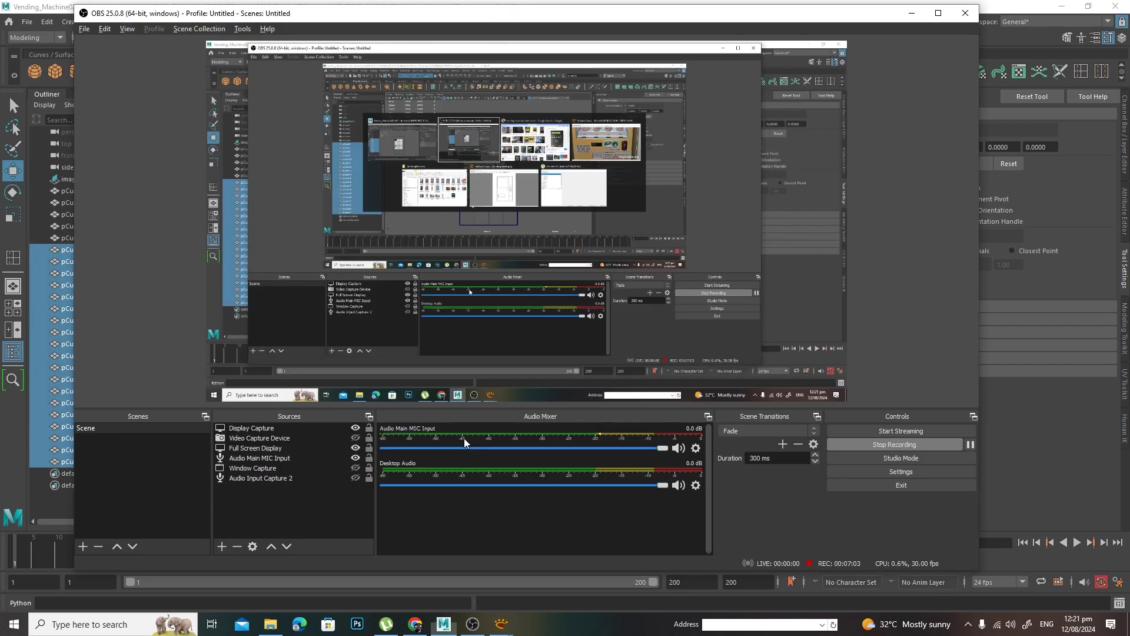
key("alt+Tab")
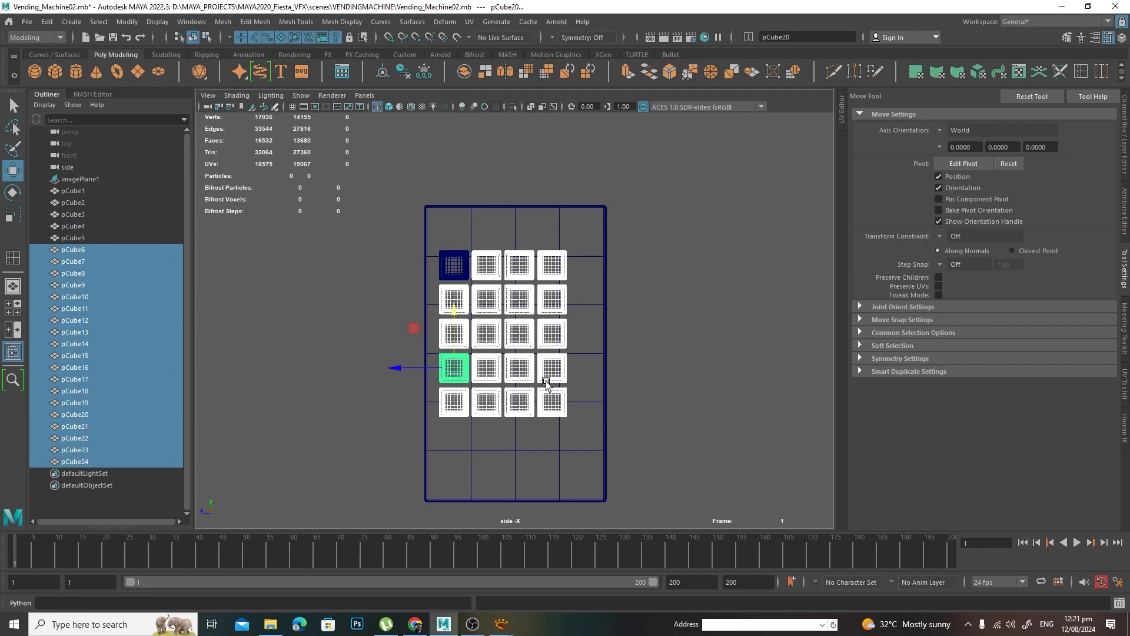
key("Delete")
- Select the remaining original button and scale it up uniformly so that three fit across the slab
left_click(447, 277)
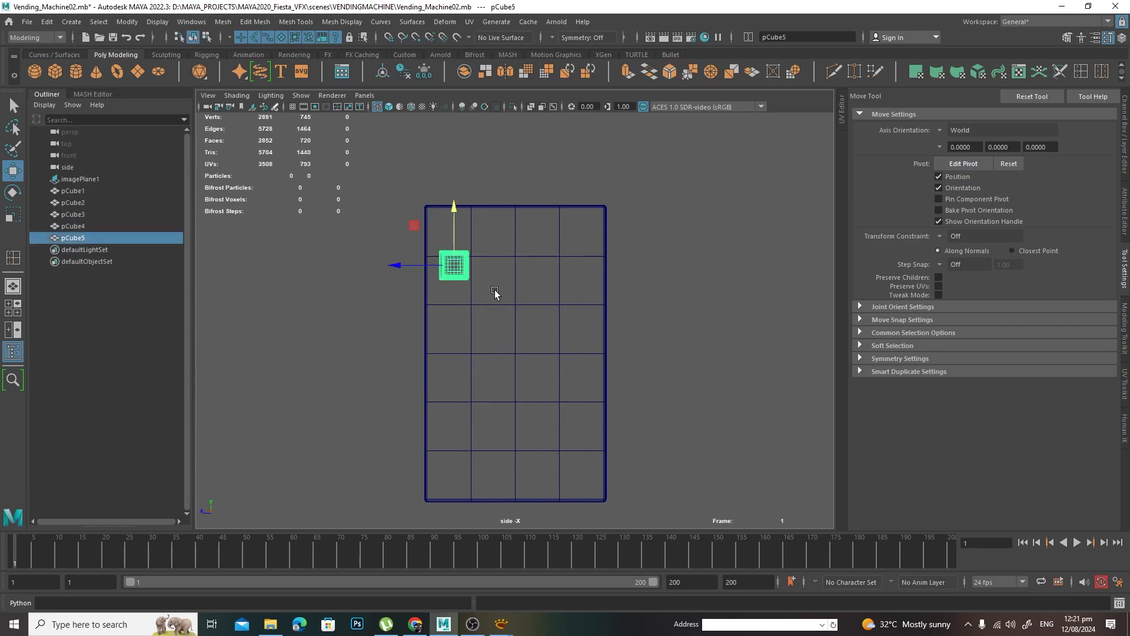
middle_click_drag(495, 295, 520, 328, "alt")
key("r")
mouse_move(447, 279)
left_mouse_down()
mouse_move(457, 278)
mouse_move(429, 279)
mouse_move(454, 282)
left_mouse_up()
key("w")
key("r")
key("w")
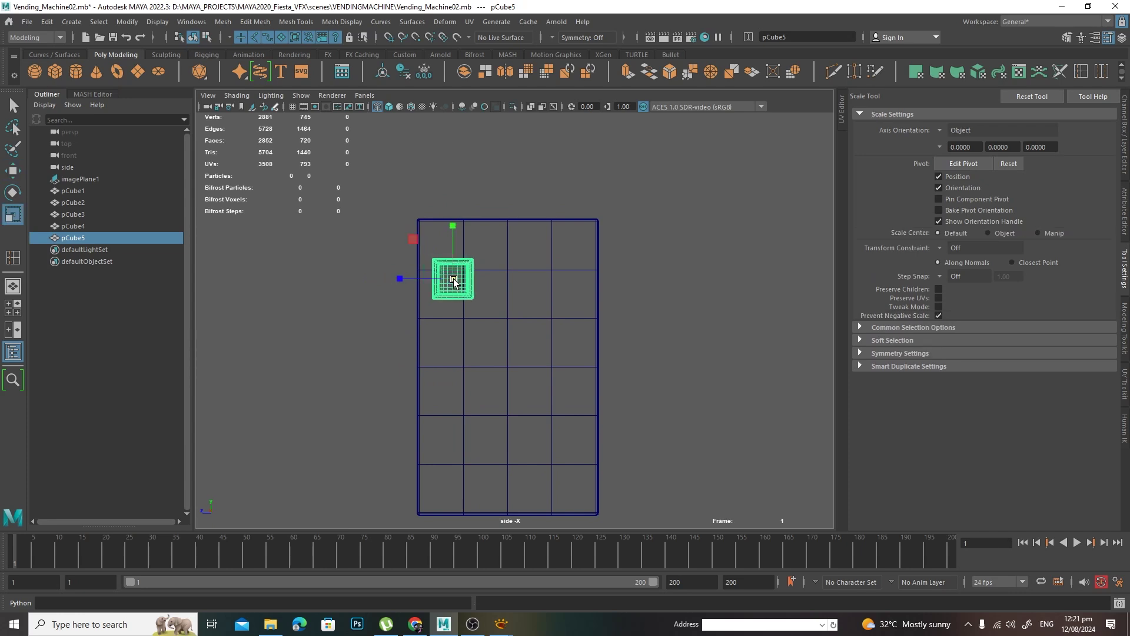
- Make one copy of the enlarged button with Duplicate Special, offset it along Z and repeat the duplication for a three-button row
left_click(130, 24)
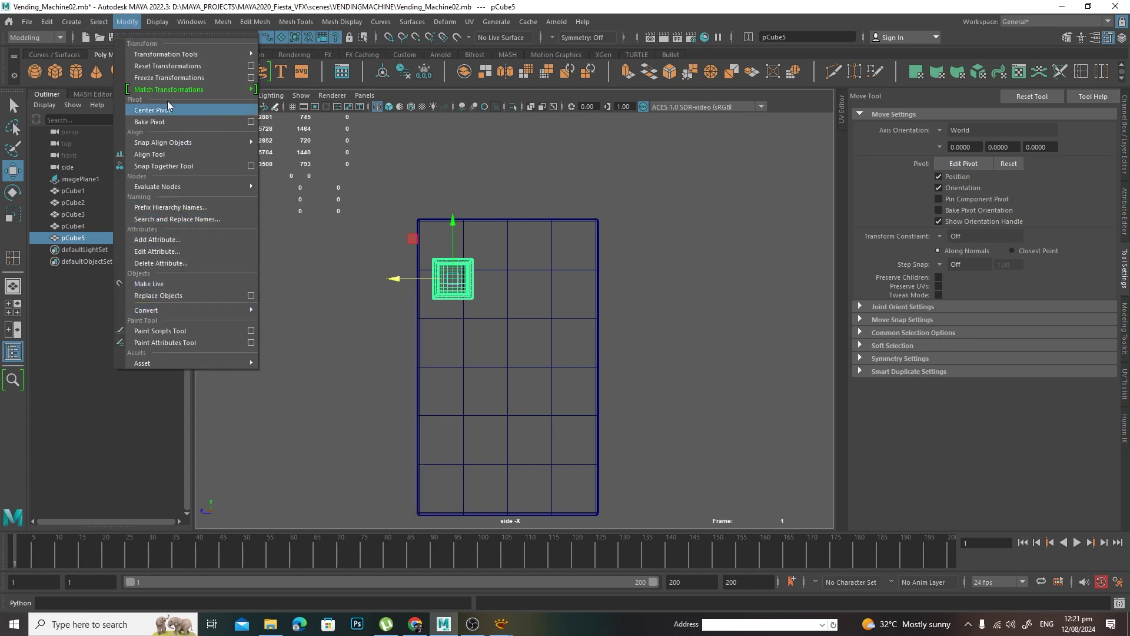
mouse_move(46, 24)
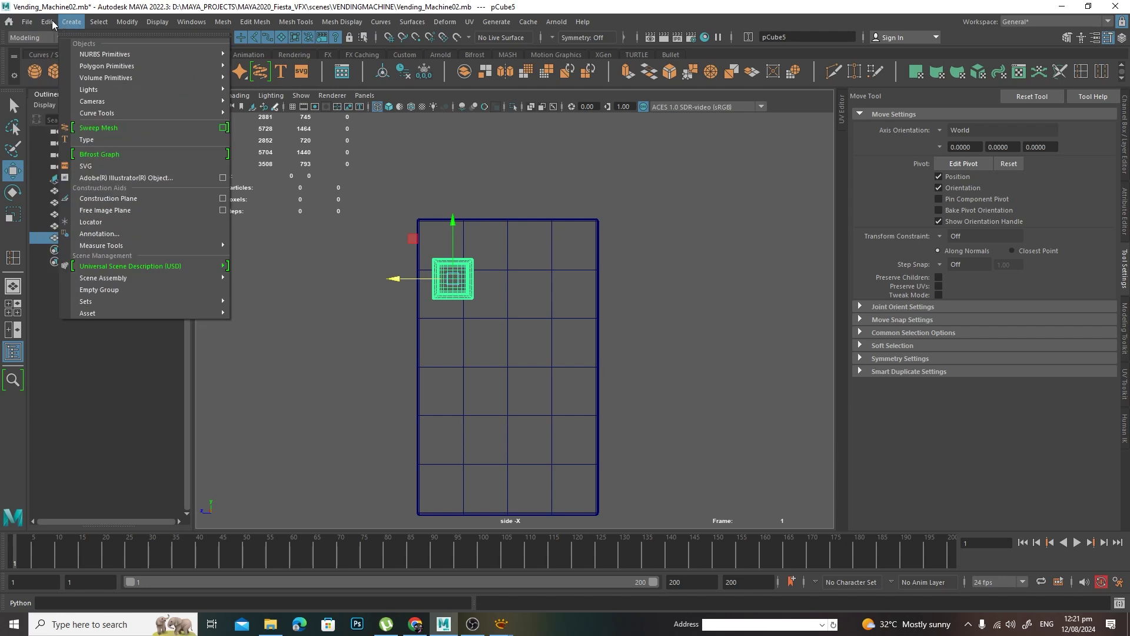
mouse_move(153, 178)
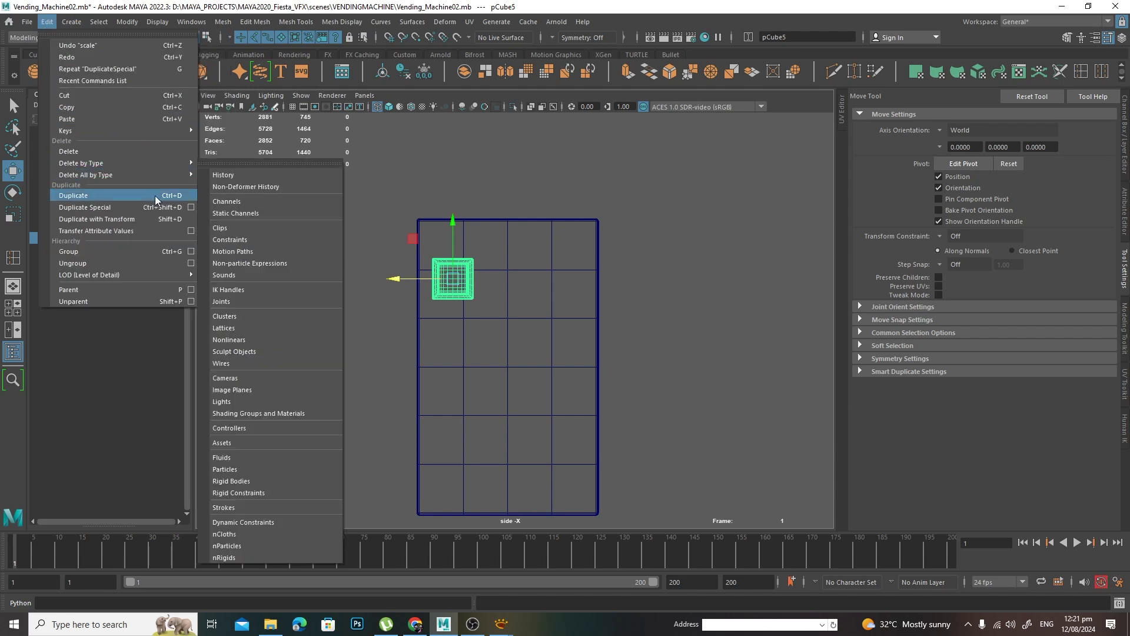
left_click(190, 207)
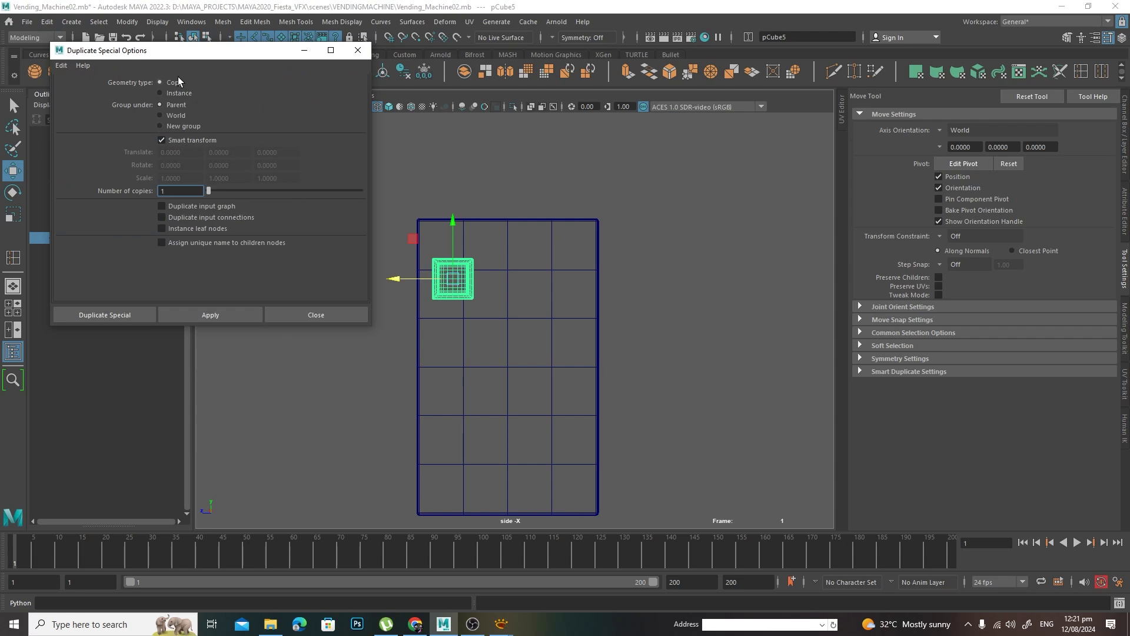
left_click(121, 318)
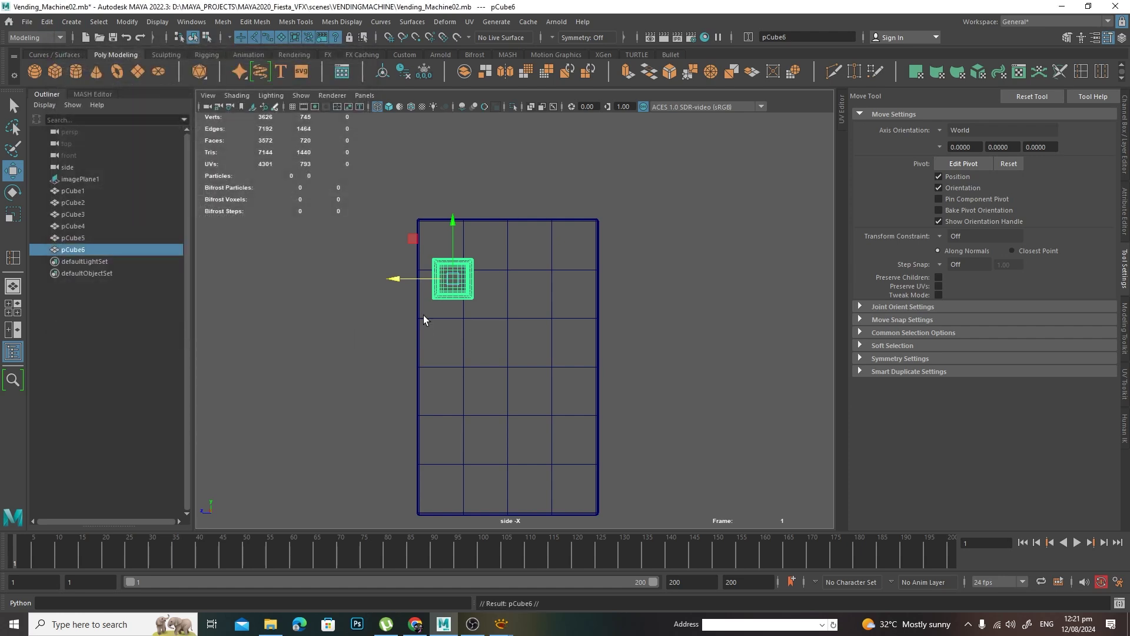
left_click_drag(393, 278, 440, 282)
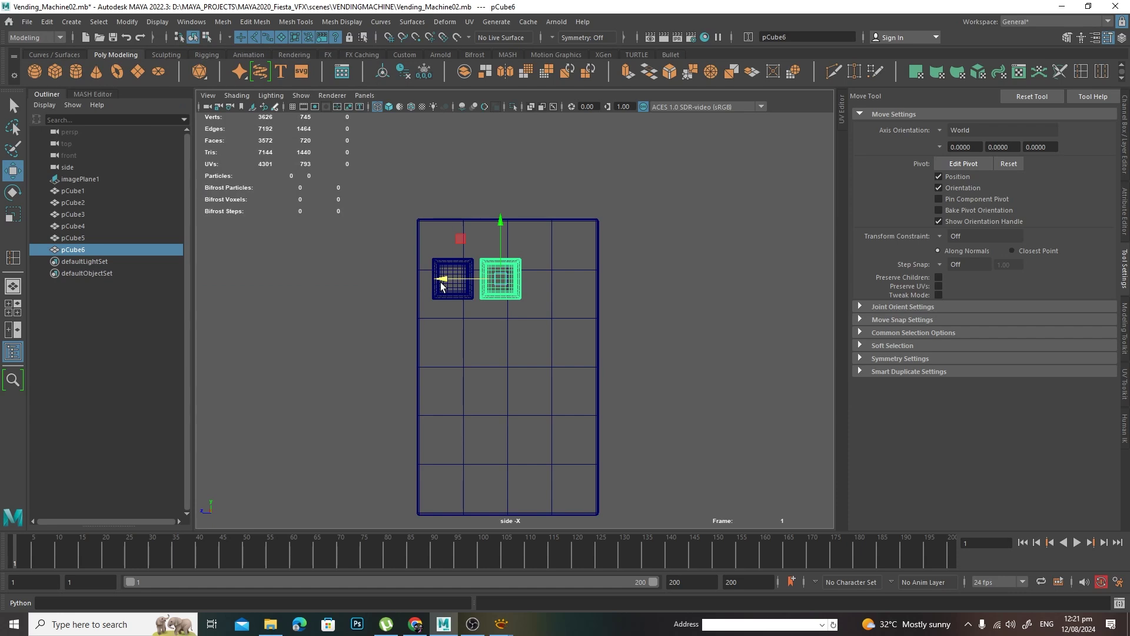
key("shift+d")
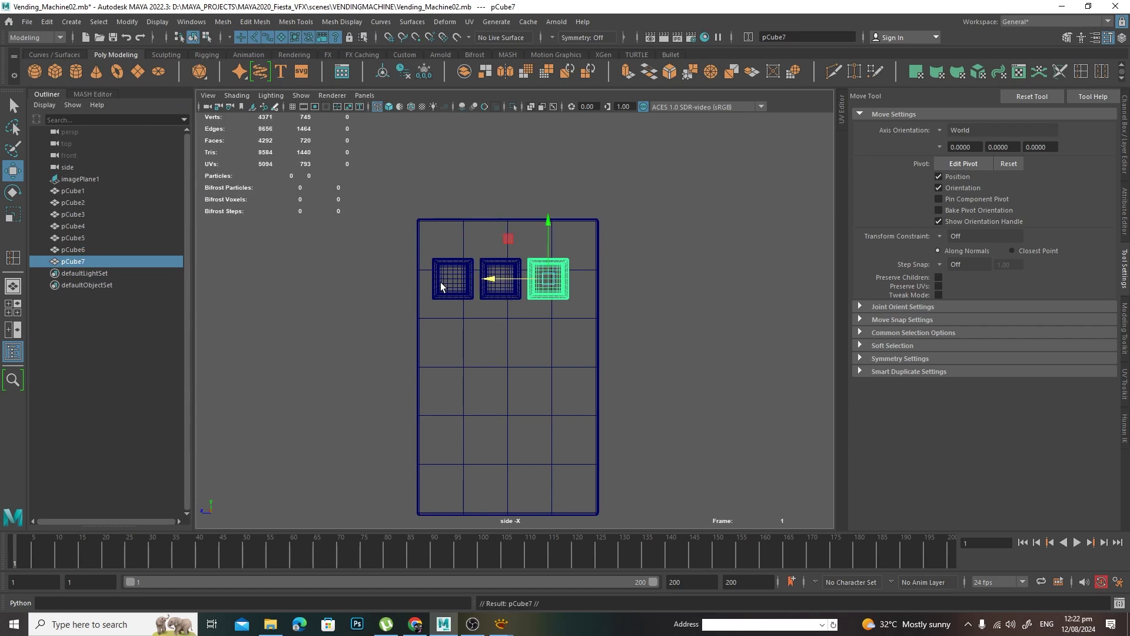
- Select all three buttons and shift the row along Z to centre it across the slab
left_click(441, 281, "shift")
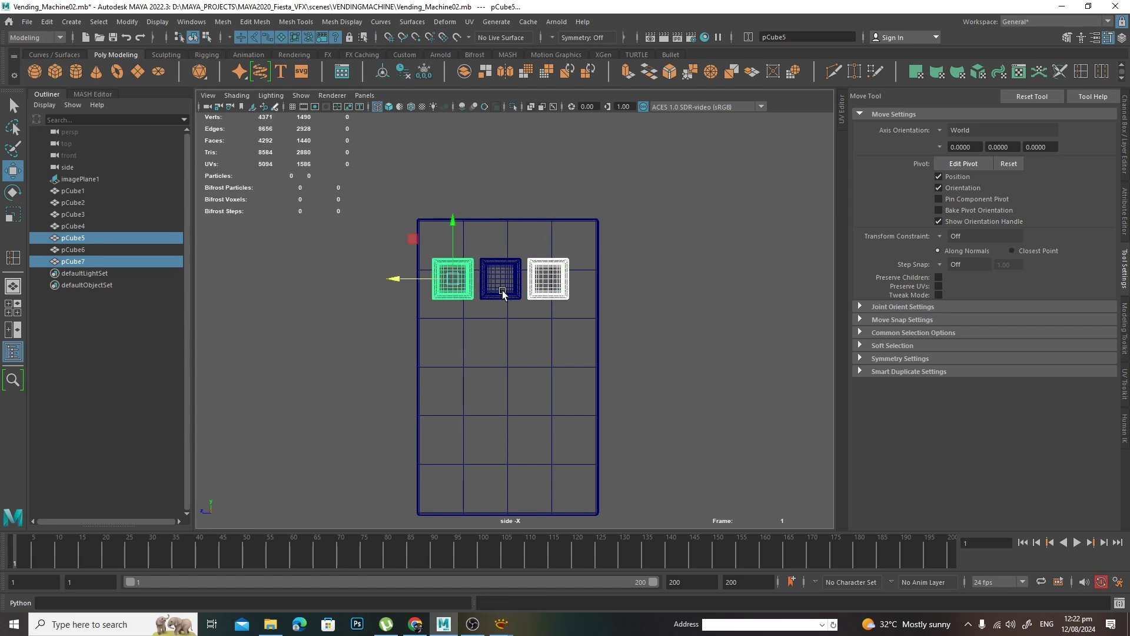
left_click(502, 288, "shift")
left_click_drag(449, 278, 456, 282)
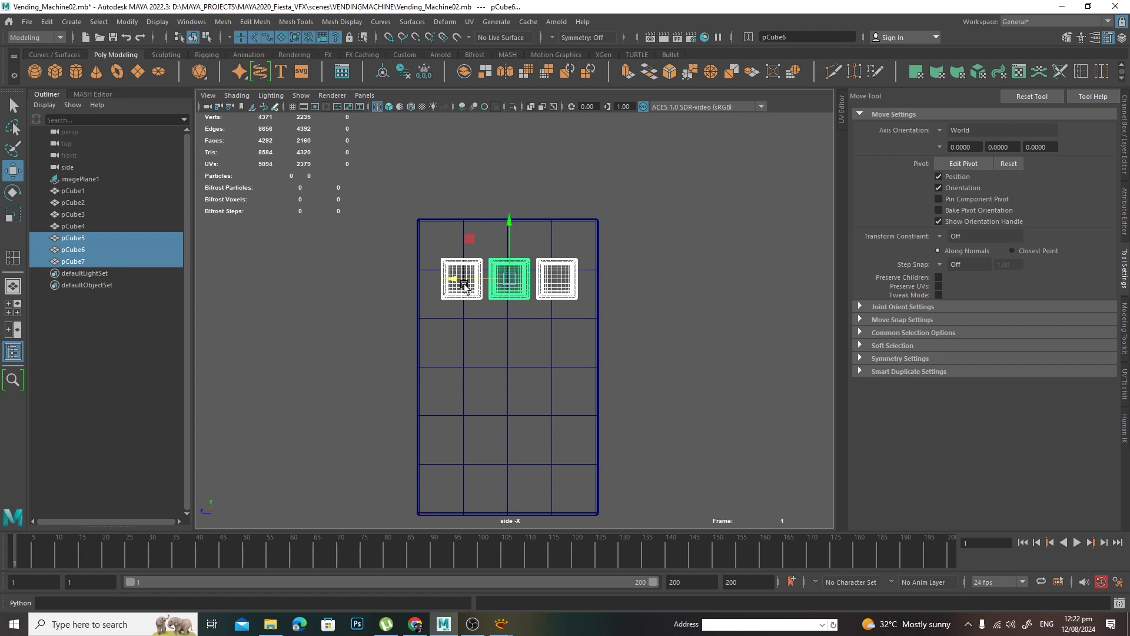
- Duplicate the three-button row downward along Y and repeat the transform until the slab holds five evenly spaced rows
key("ctrl+d")
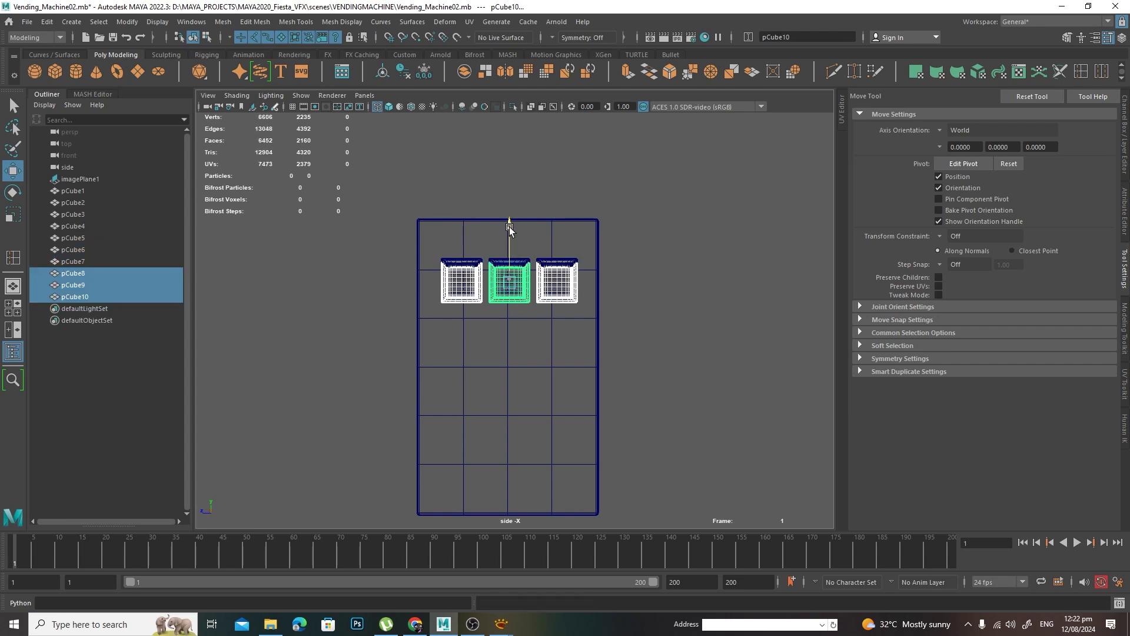
left_click_drag(510, 222, 517, 272)
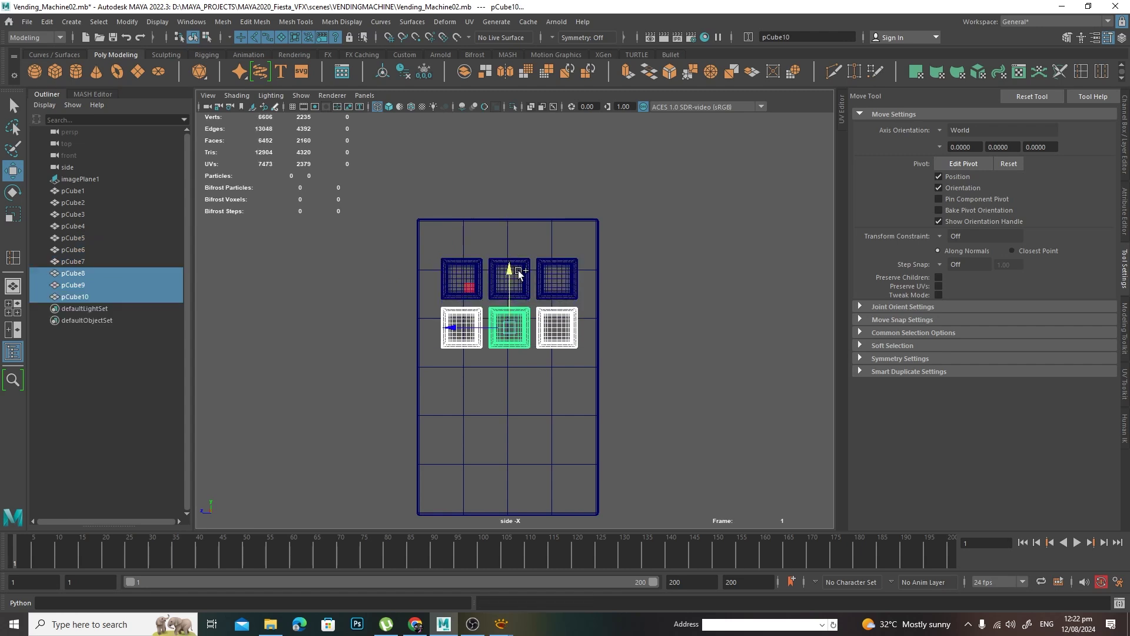
key("shift+d")
key("shift+d")
key("shift+d")
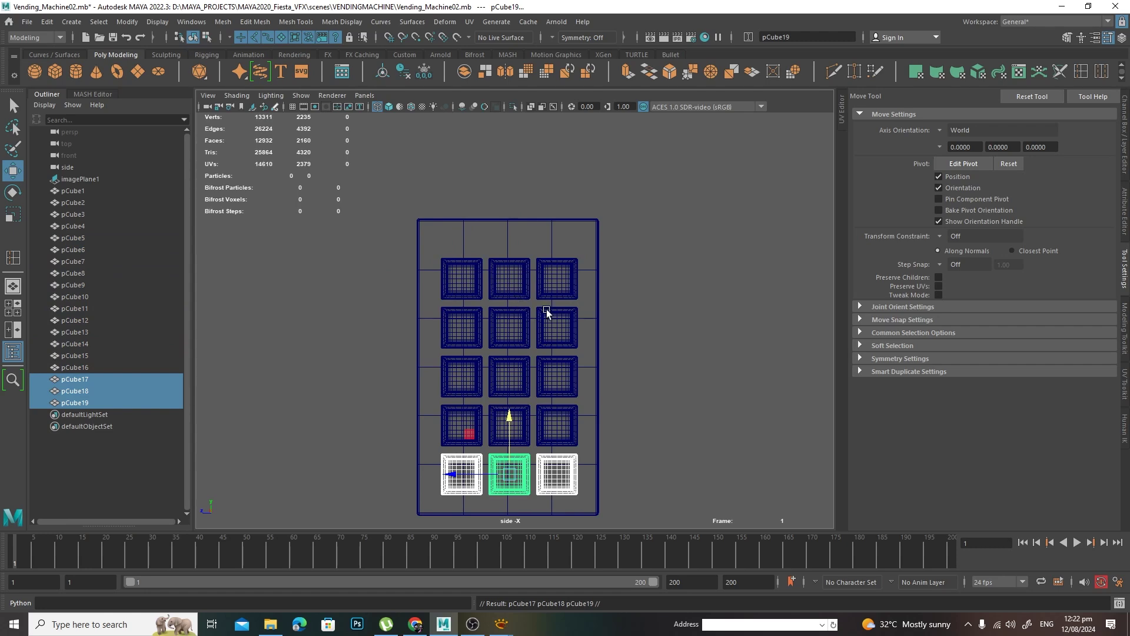
- Select all fifteen buttons with the Move tool active and view the keypad at an angle in the perspective view
key("q")
left_click_drag(568, 276, 458, 412, "shift")
left_click(585, 256, "shift")
key("w")
key("space")
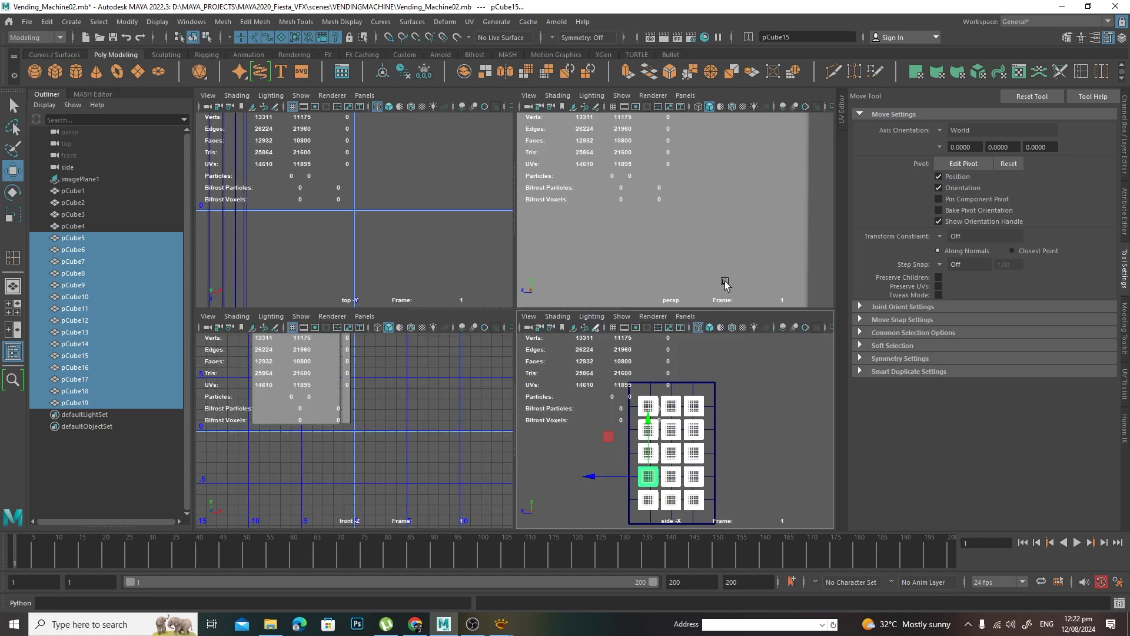
key("space")
left_click_drag(725, 275, 490, 352, "alt")
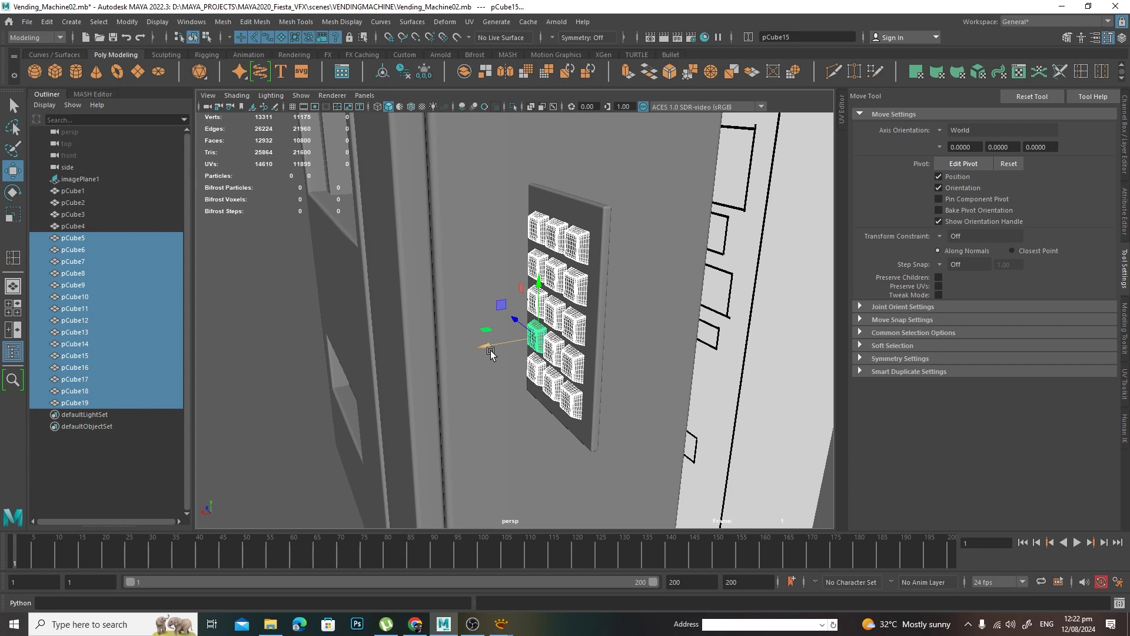
key("alt+Tab")
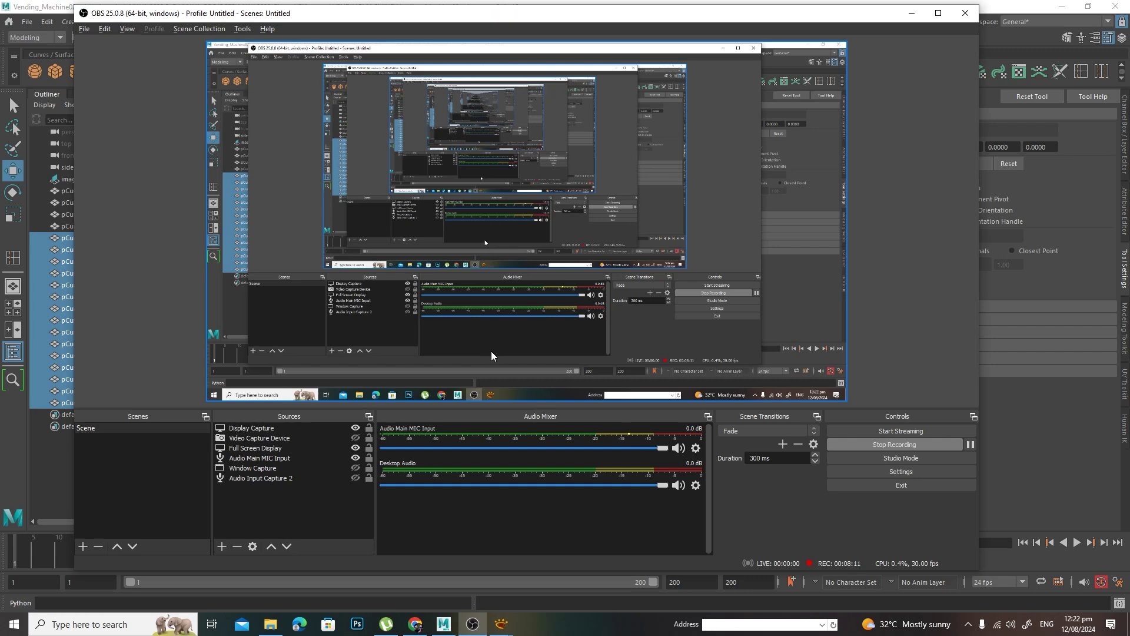
key("alt+Tab")
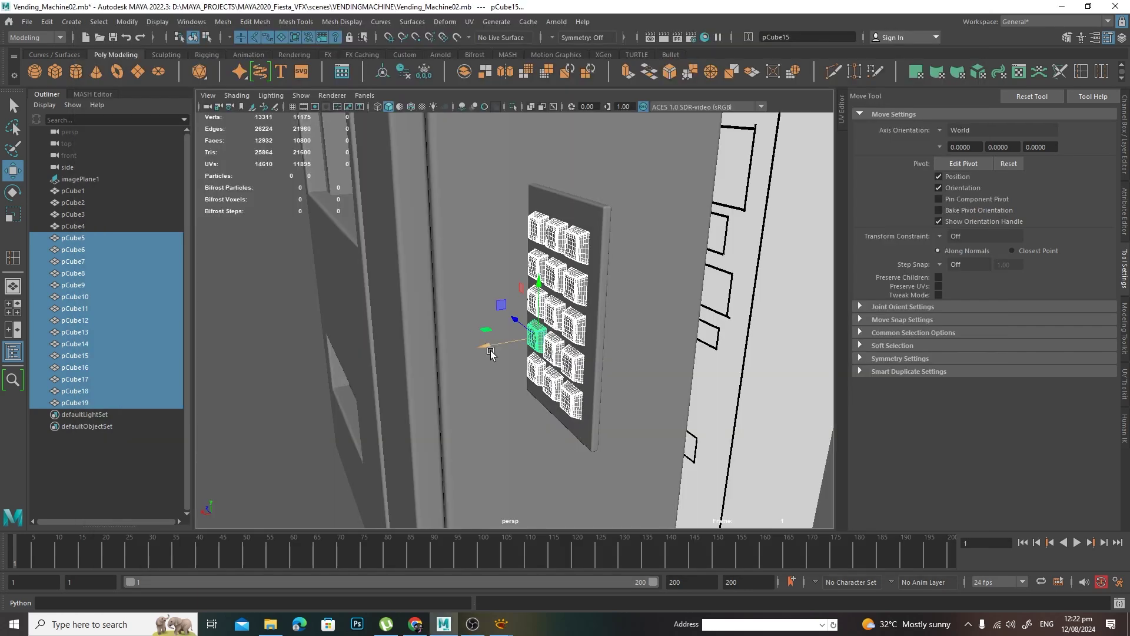
- Undo the last Z move, add the backing slab to the button selection and move the whole keypad toward the machine
left_click_drag(490, 353, 326, 306, "alt")
key("ctrl+z")
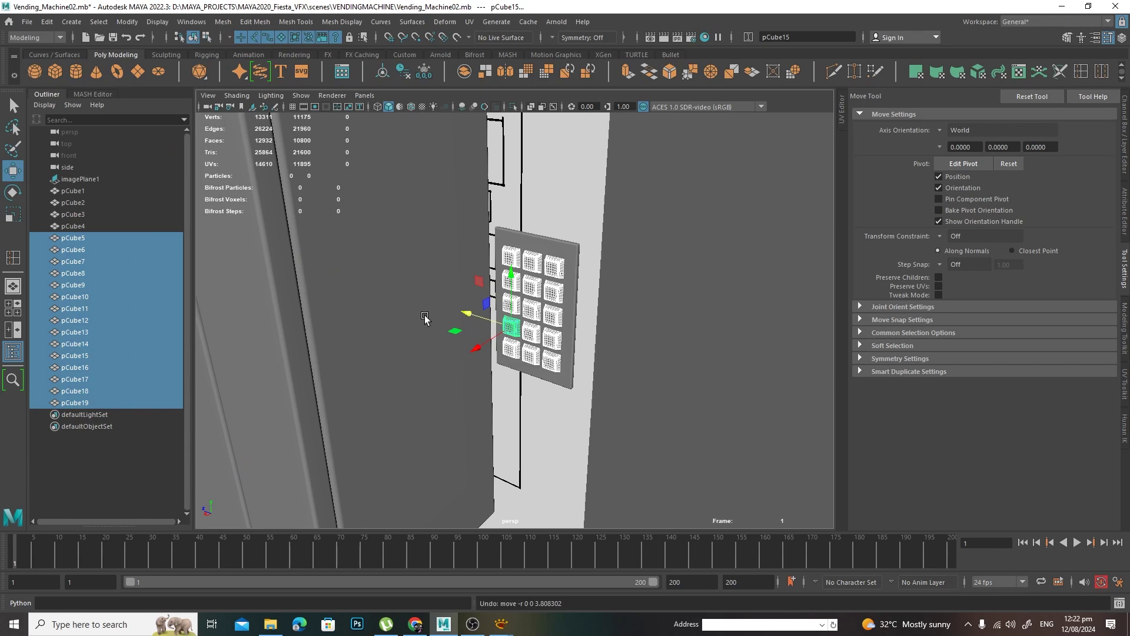
left_click(566, 251, "shift")
left_click_drag(511, 277, 177, 229)
- Line up the whole keypad with the machine's narrow side panel in the side view and move it along X to seat it in the surface
key("f")
key("space")
key("space")
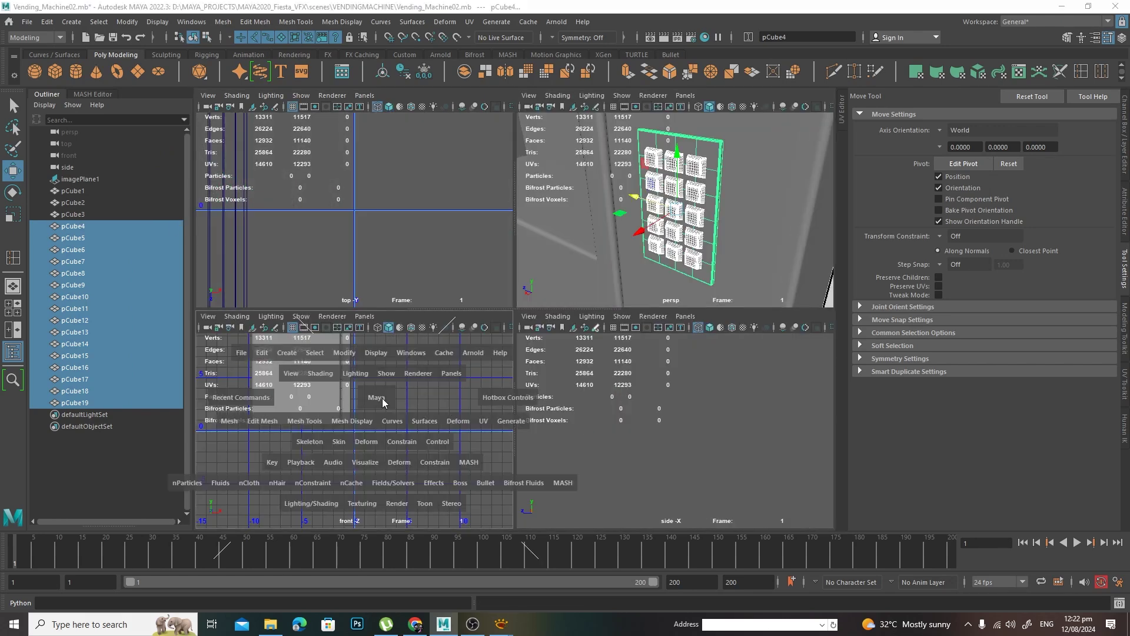
key("space")
scroll(613, 353, "down", 3)
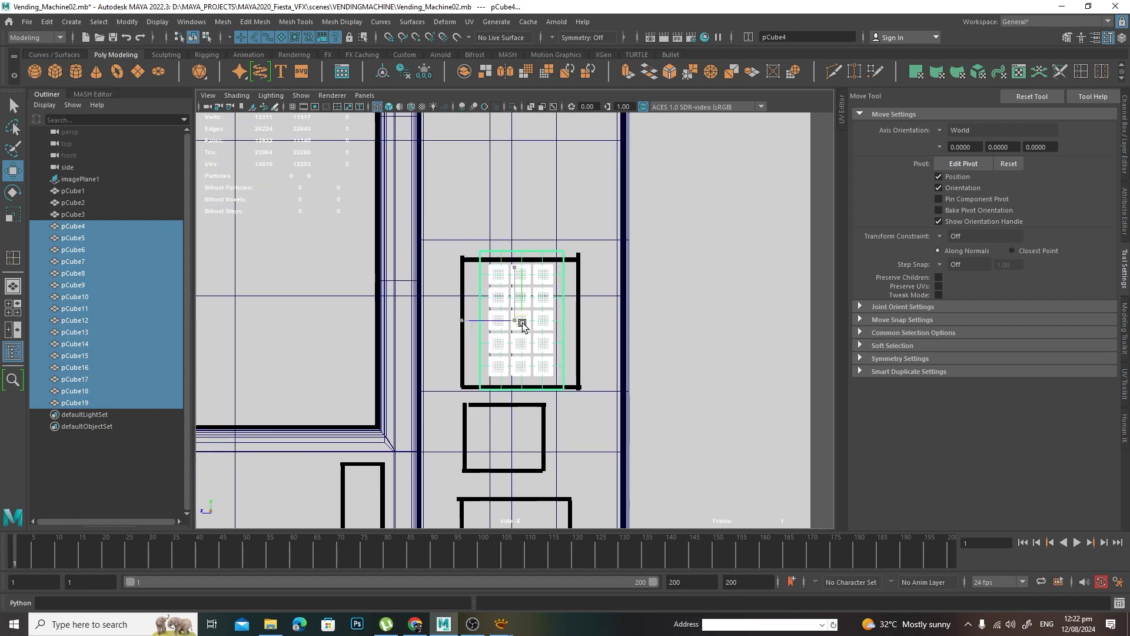
key("space")
key("space")
left_click_drag(691, 287, 600, 299, "alt")
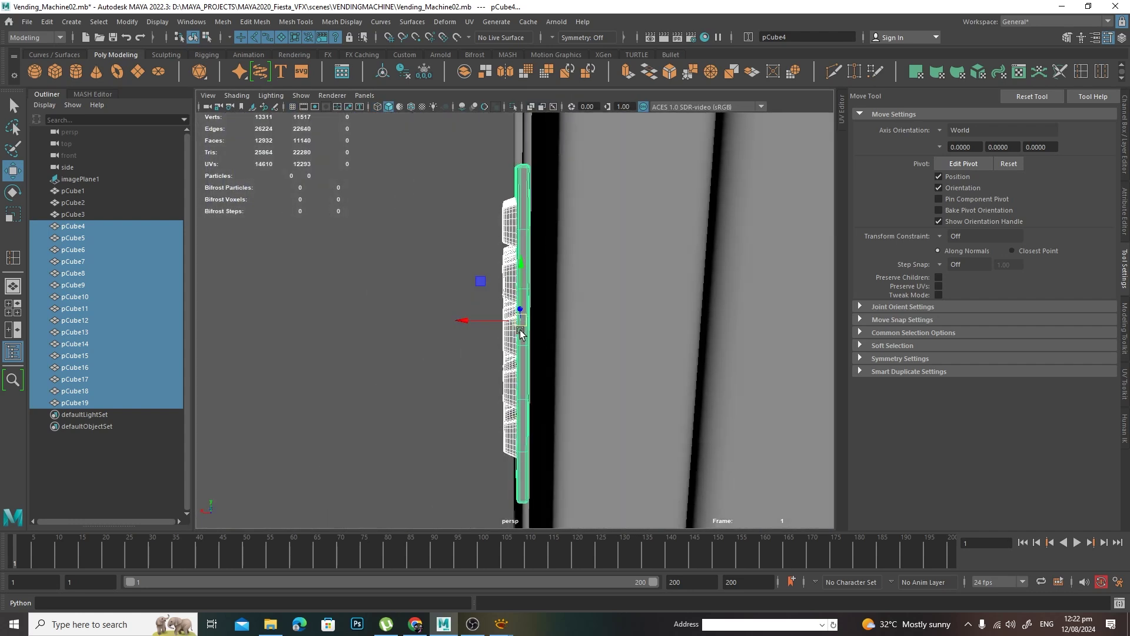
left_click_drag(468, 319, 577, 330)
key("q")
left_click(416, 325)
- Inspect how the keypad sits on the panel beside the display window from several distances and angles
right_click_drag(577, 330, 348, 330, "alt")
right_click_drag(595, 380, 509, 391, "alt")
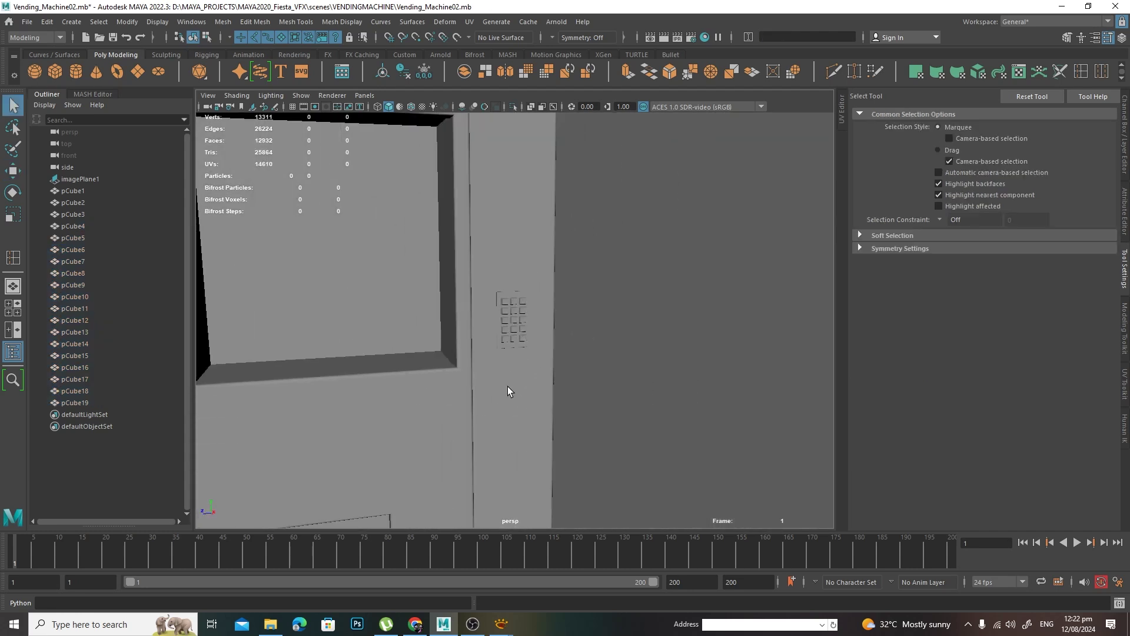
middle_click_drag(510, 391, 644, 368, "alt")
right_click_drag(644, 368, 623, 354, "alt")
left_click_drag(623, 355, 557, 380, "alt")
right_click_drag(557, 379, 728, 360, "alt")
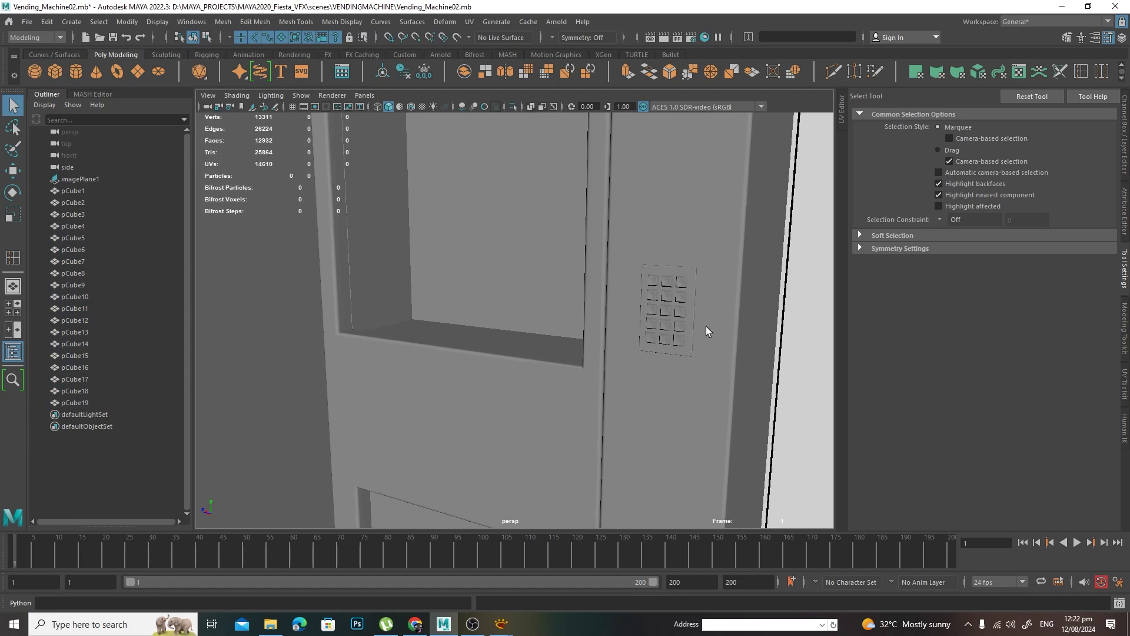
middle_click_drag(706, 331, 562, 341, "alt")
- Select the keypad's backing slab on its own, leaving the fifteen buttons unselected
left_click_drag(537, 254, 609, 383)
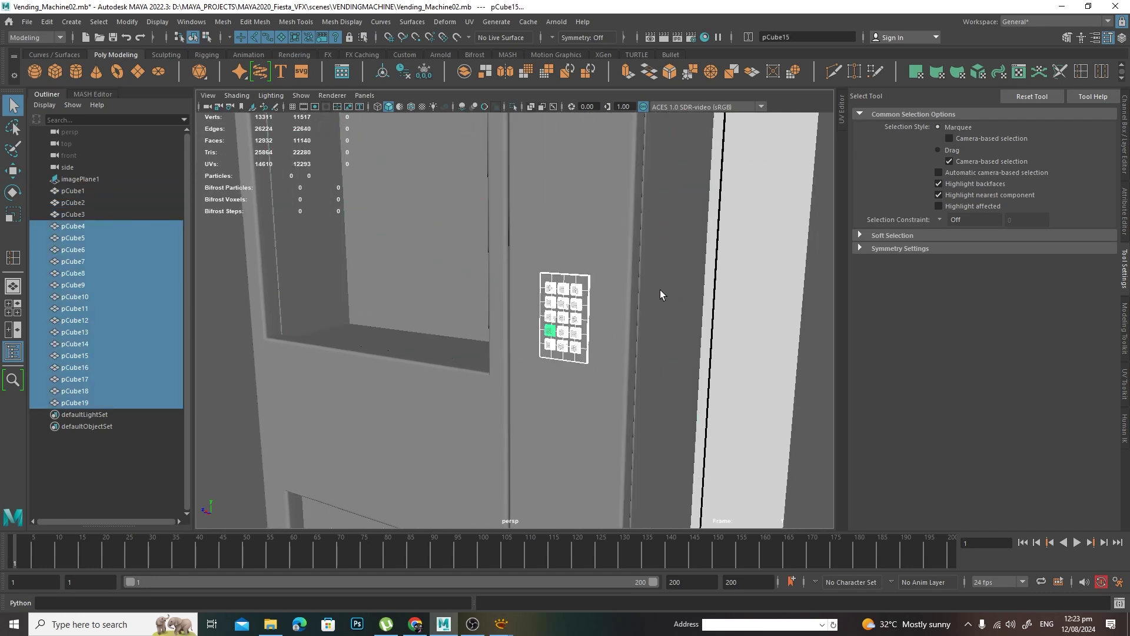
left_click_drag(419, 365, 461, 378, "alt")
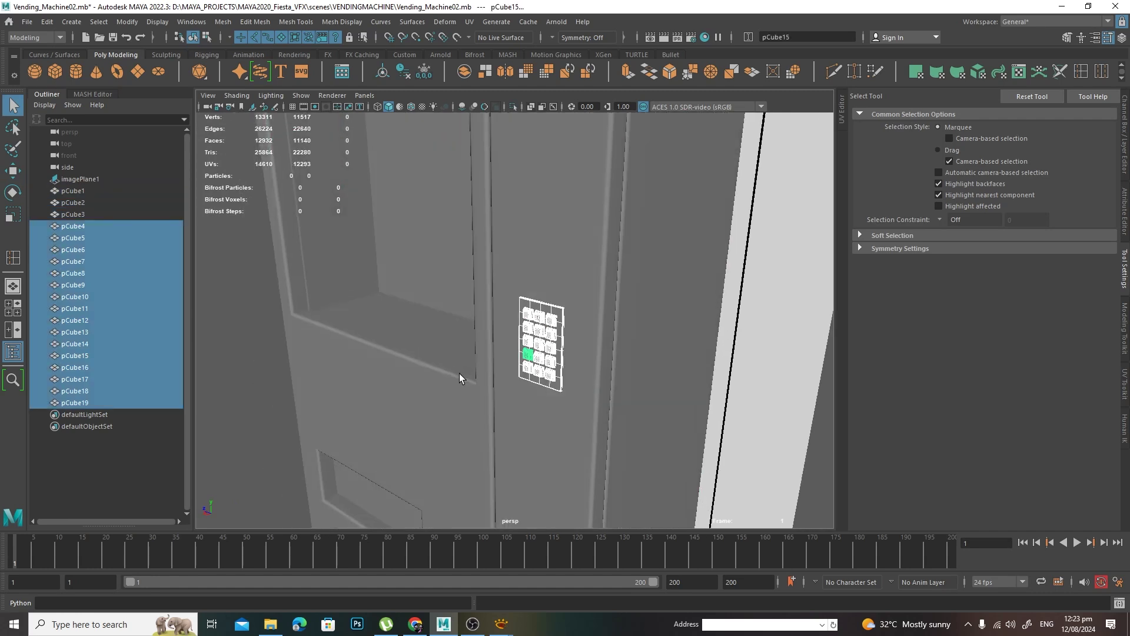
left_click(559, 309)
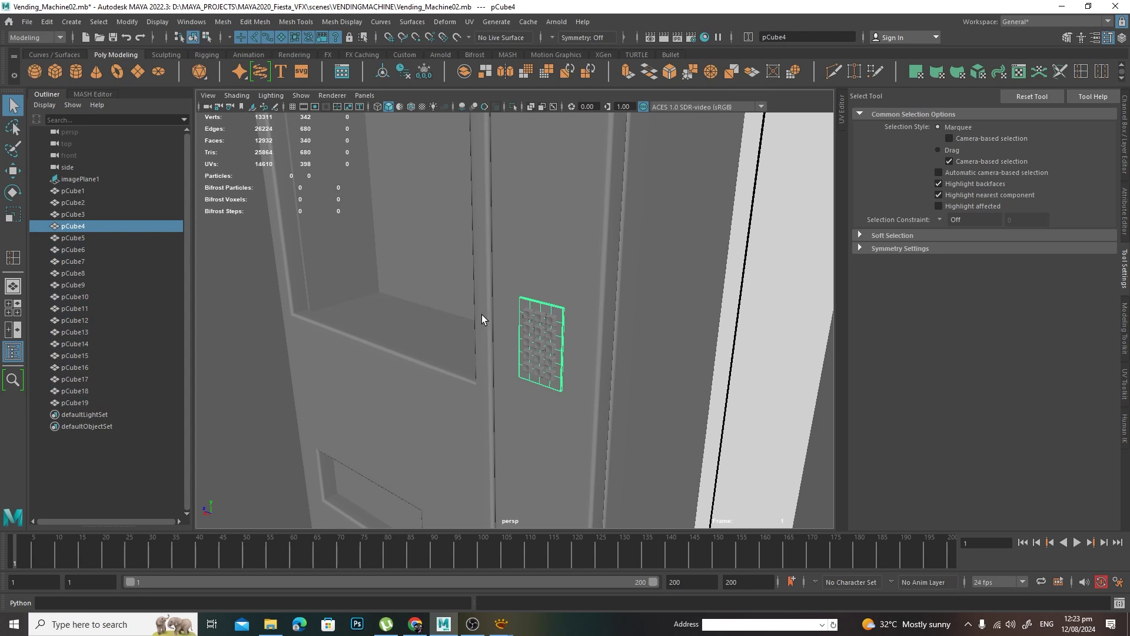
left_click_drag(569, 329, 612, 353, "alt")
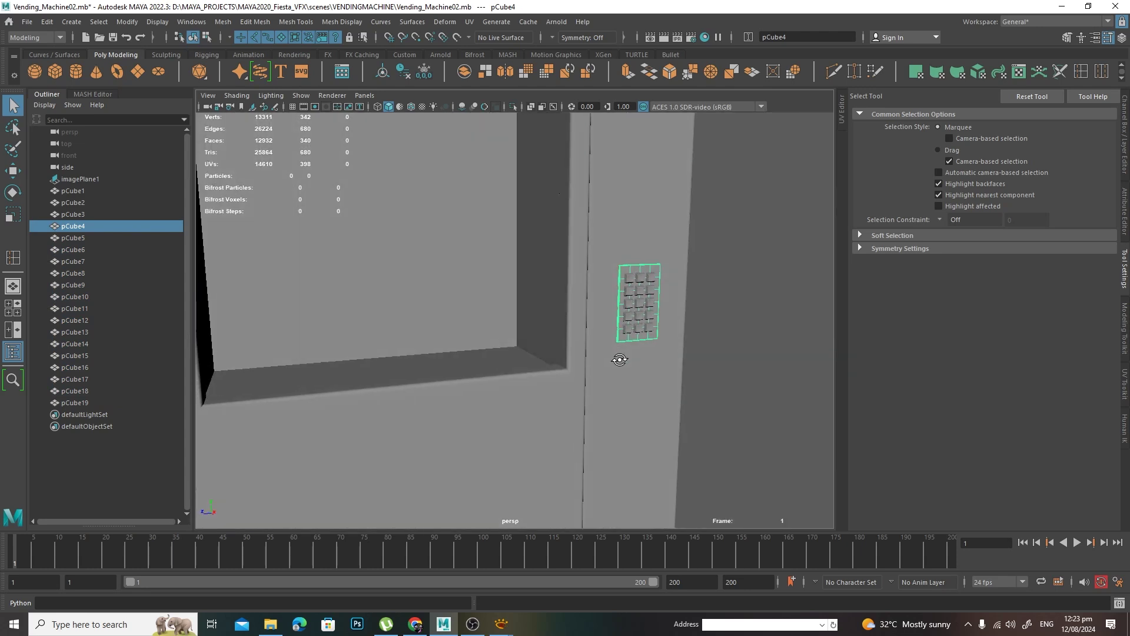